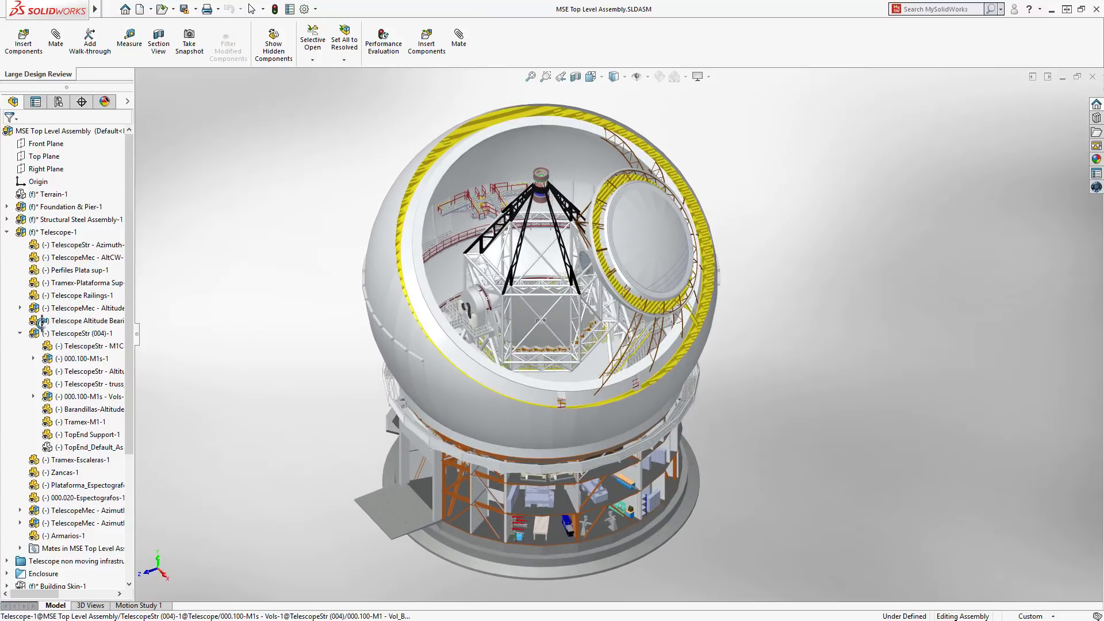
Clear the altitude component selection in the MSE Top Level Assembly and bring up the Open Documents switcher
left_click(92, 372)
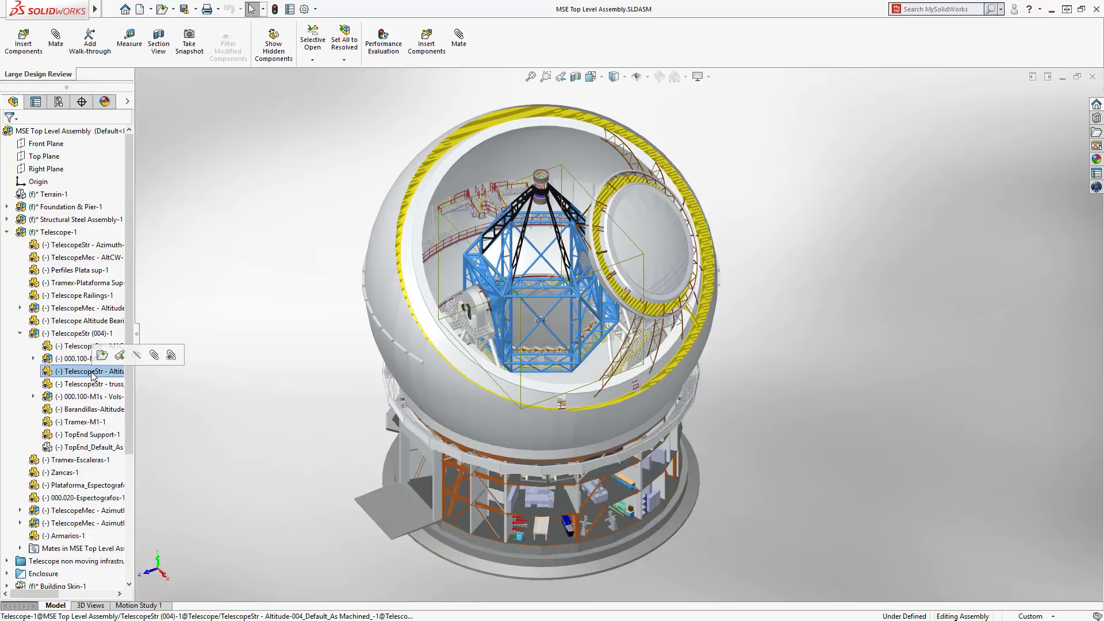
key("Escape")
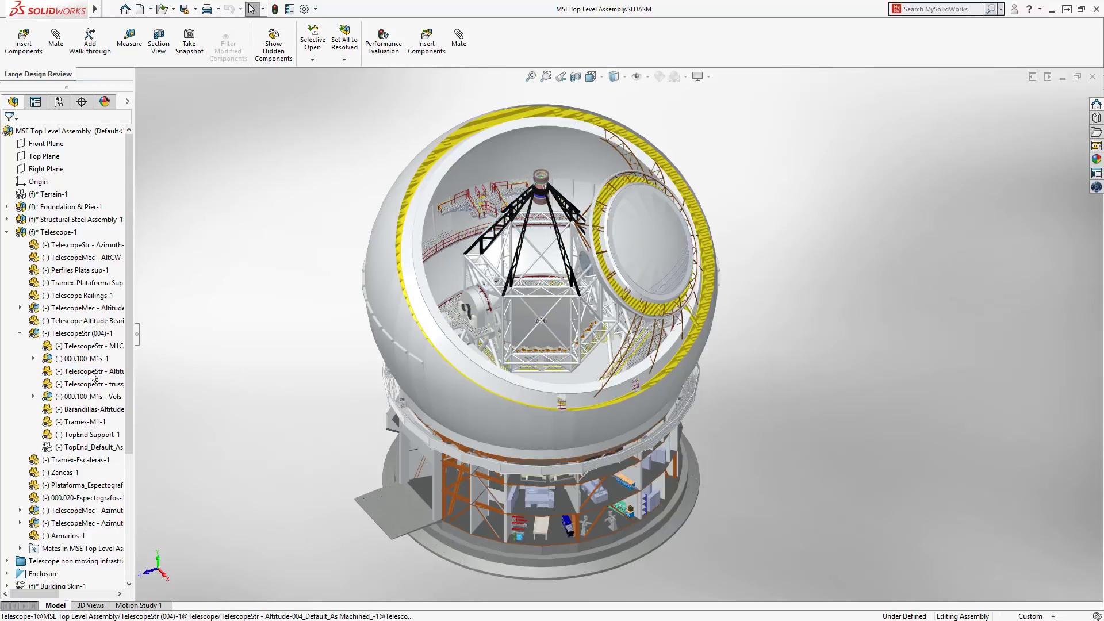
key("ctrl+Tab")
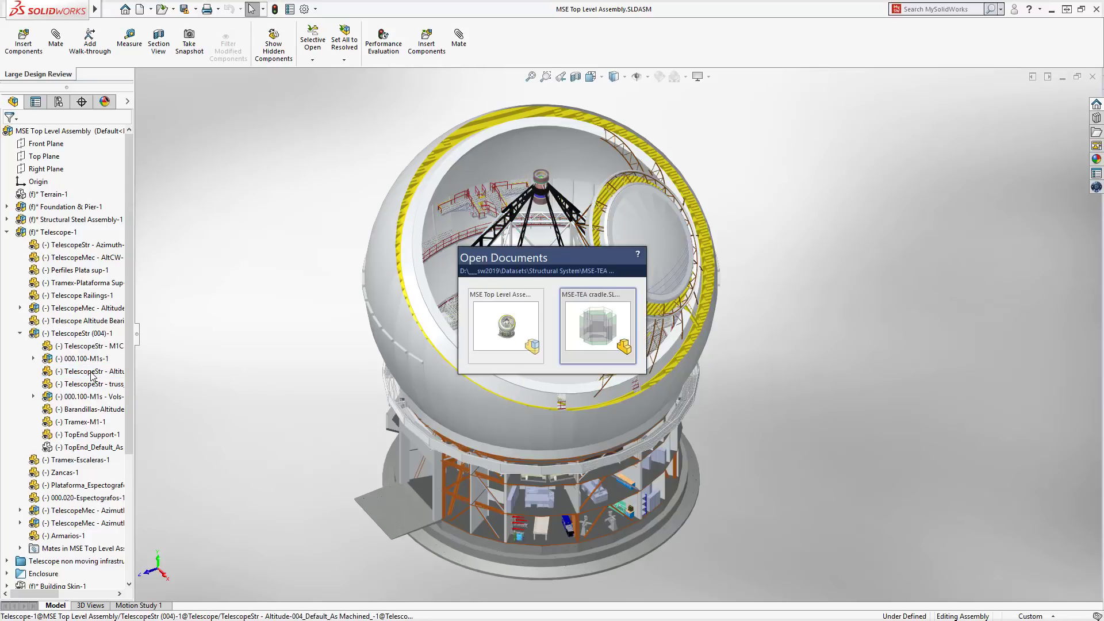
Open the MSE-TEA cradle part and inspect its inner and outer hexagonal surface extrusions
left_click(578, 340)
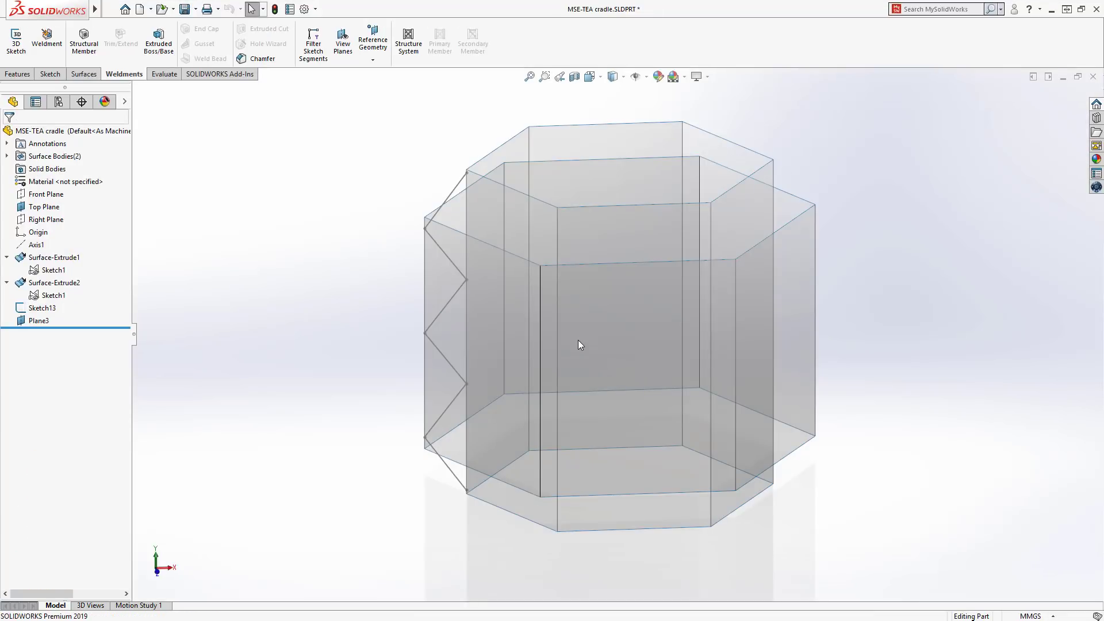
left_click(68, 260)
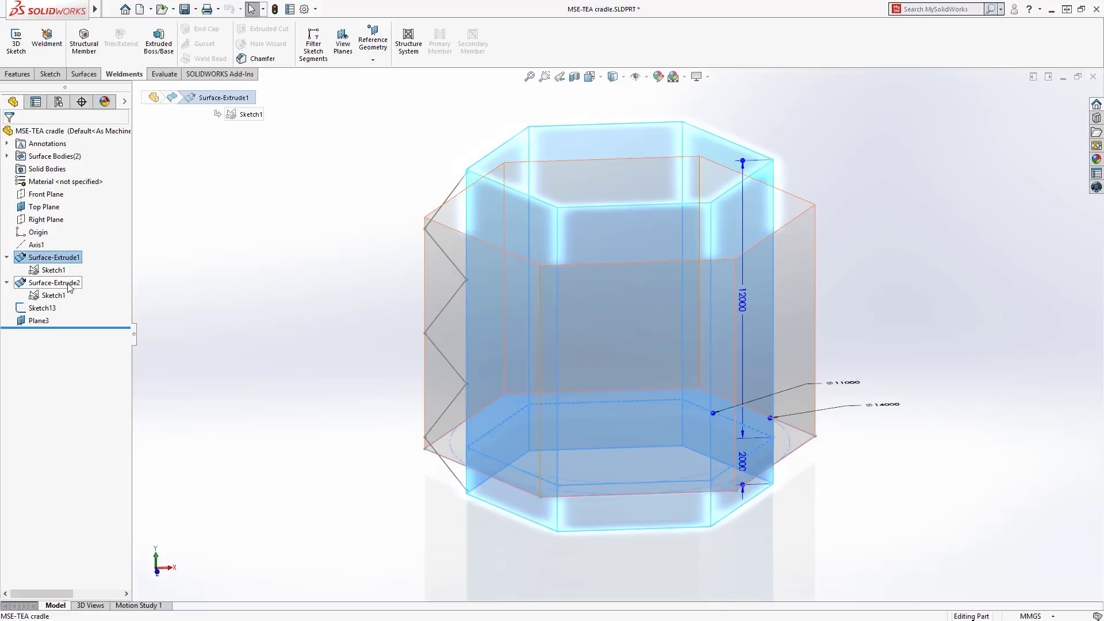
left_click(69, 285)
left_click(51, 298)
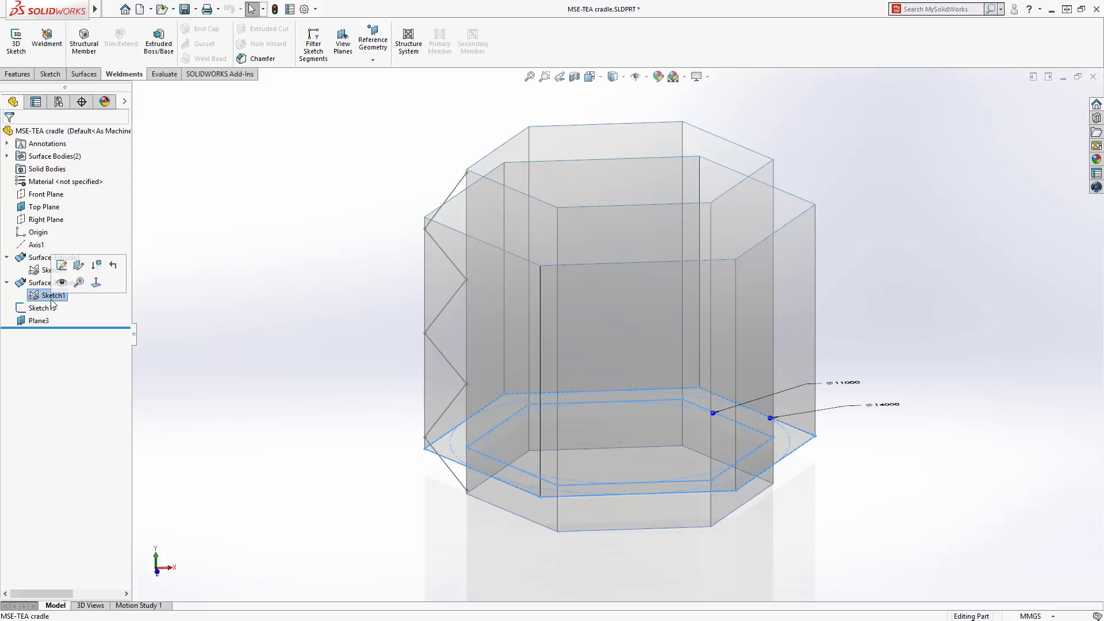
Show Plane3 and hide Sketch13, the zigzag side sketch
left_click(50, 308)
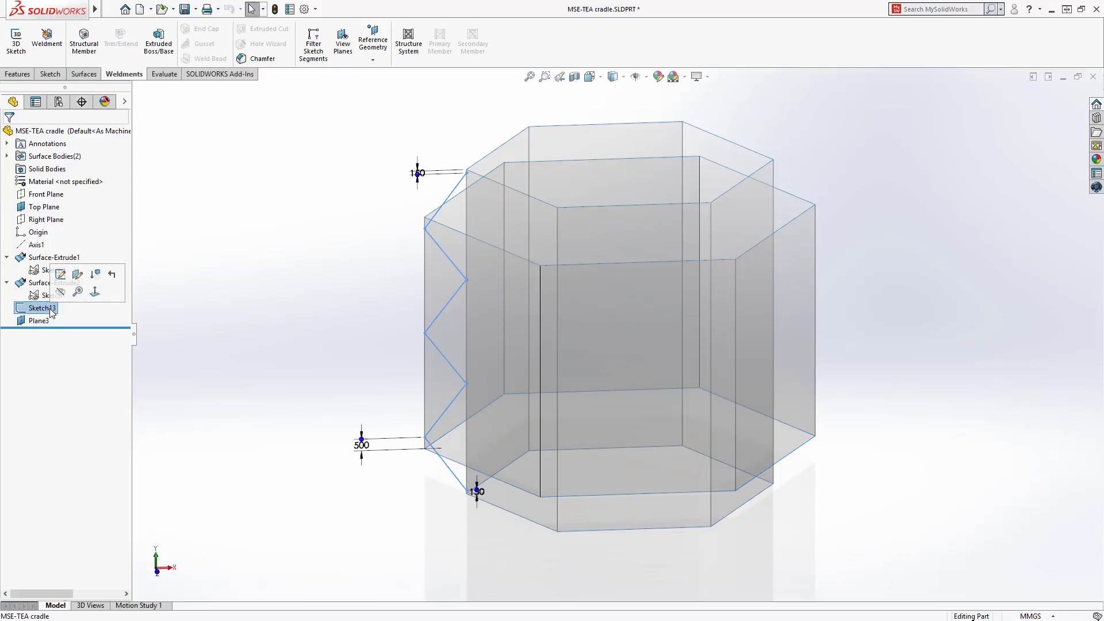
left_click(46, 322)
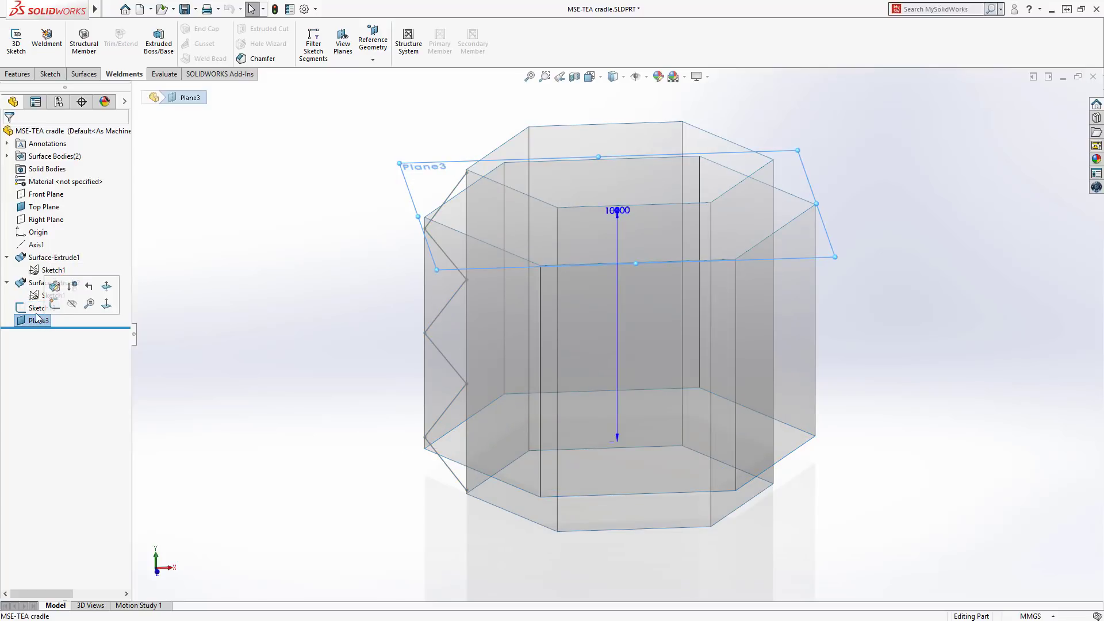
left_click(37, 307)
left_click(44, 295)
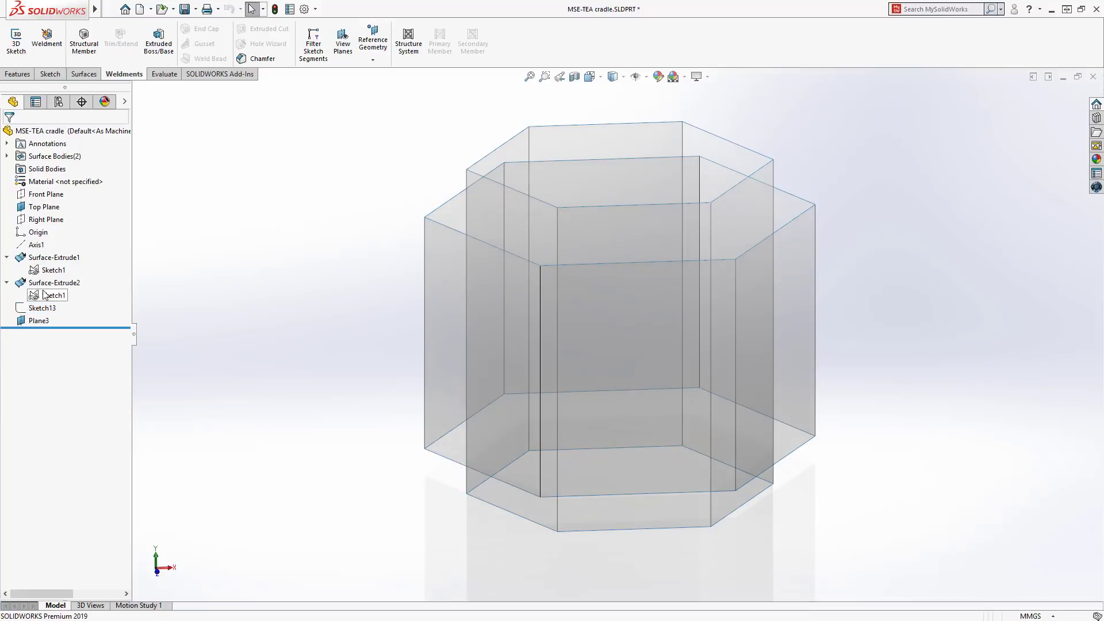
Start a structure system with primary members along every edge of both hexagonal bodies
left_click(409, 59)
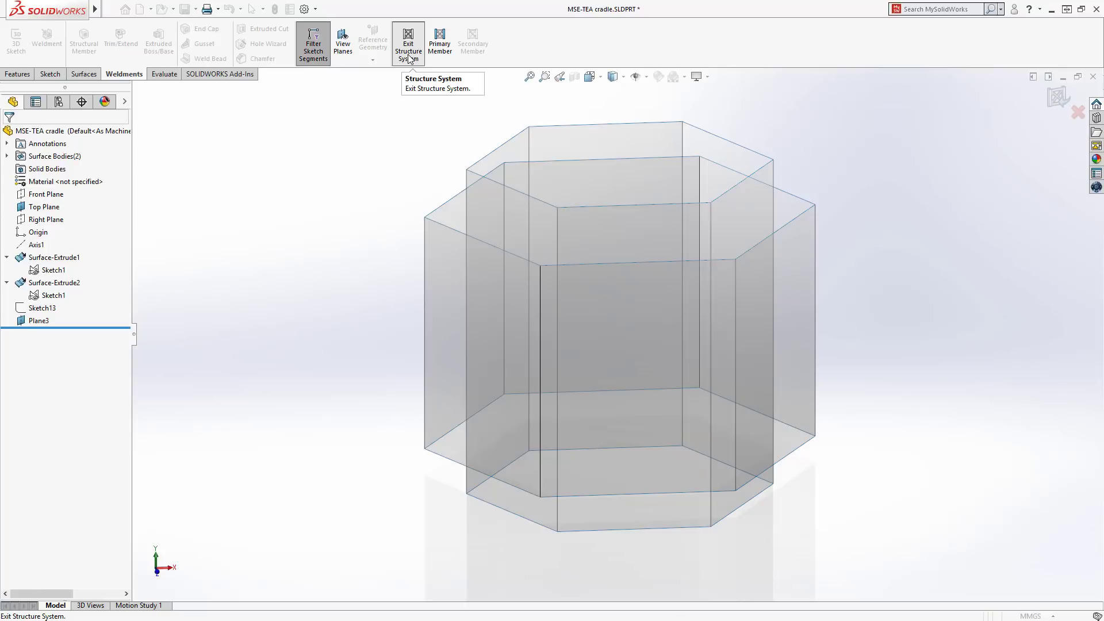
left_click(440, 46)
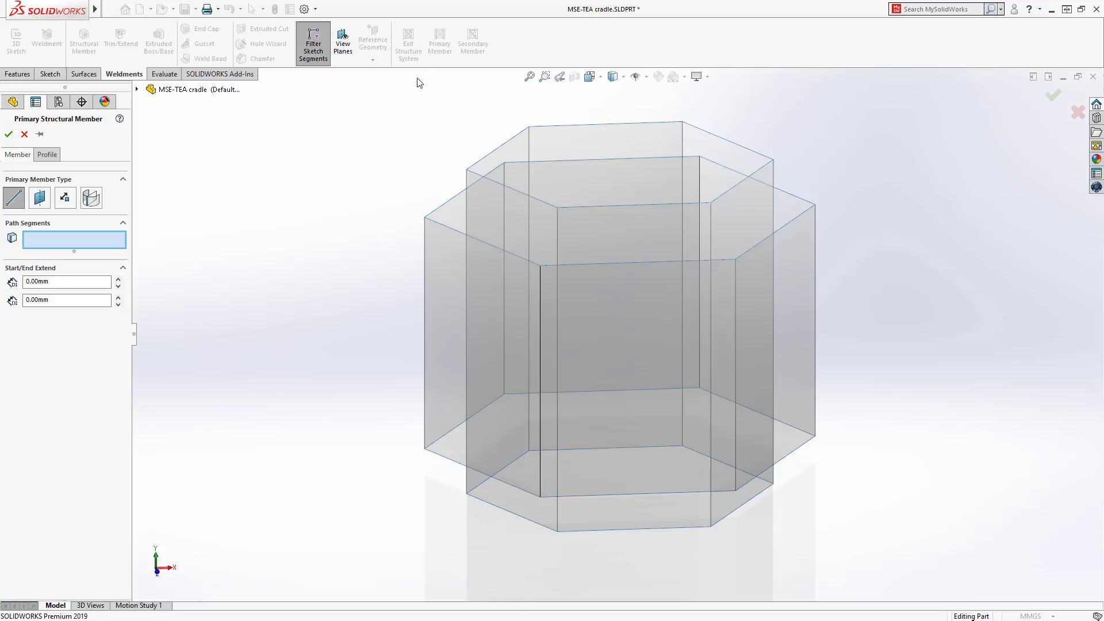
left_click_drag(362, 88, 864, 566)
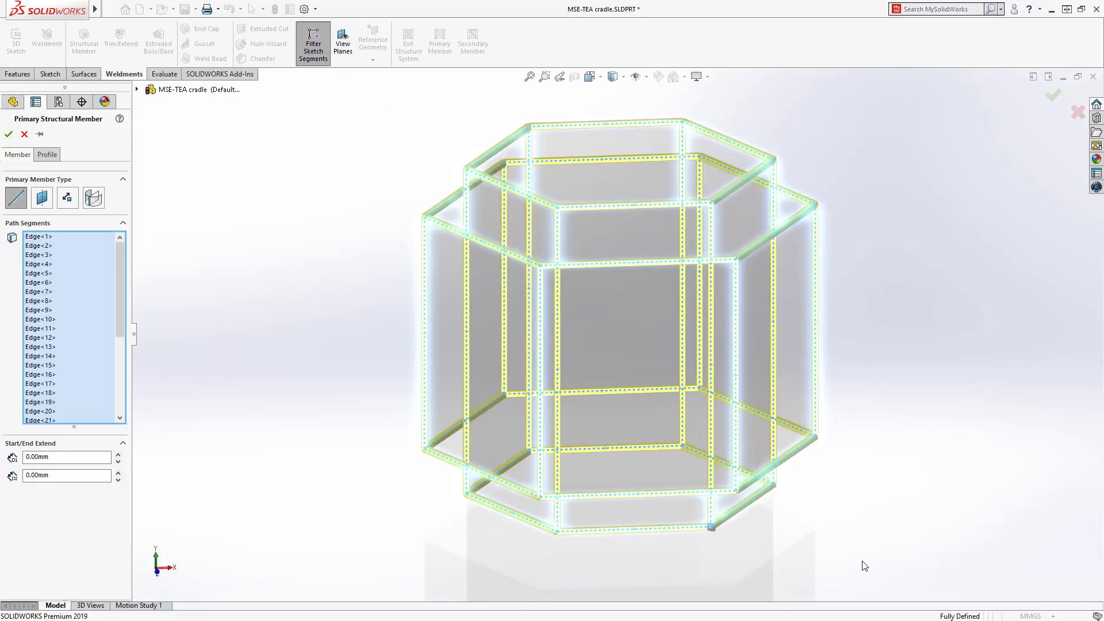
left_click_drag(120, 317, 120, 412)
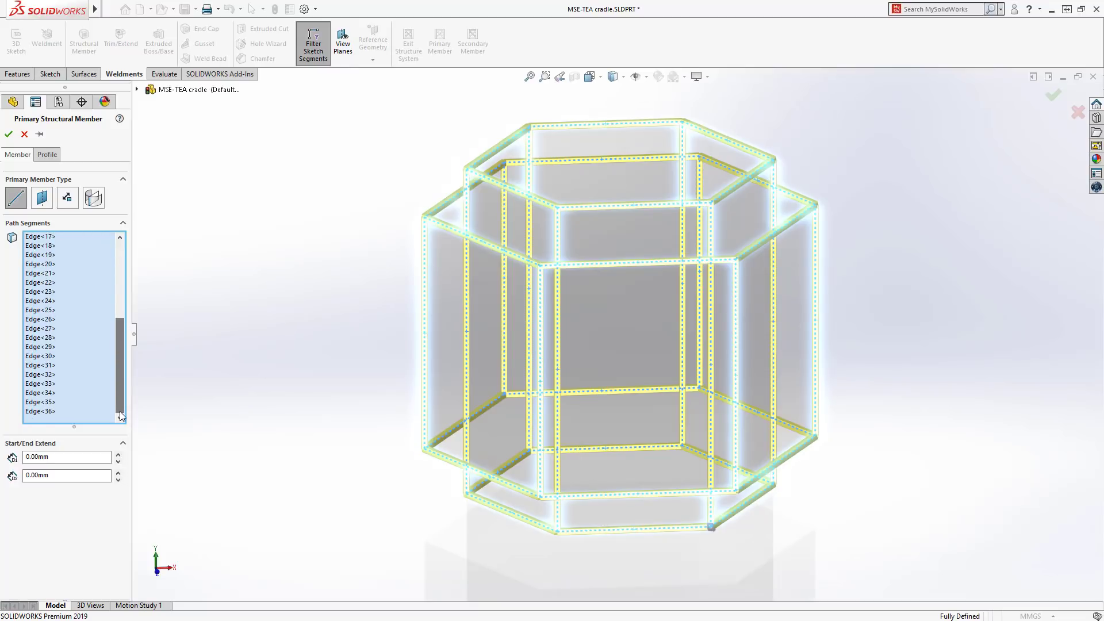
Give the members a Tube Square TS 10 x 10 x 0.5 profile and create them
left_click(46, 155)
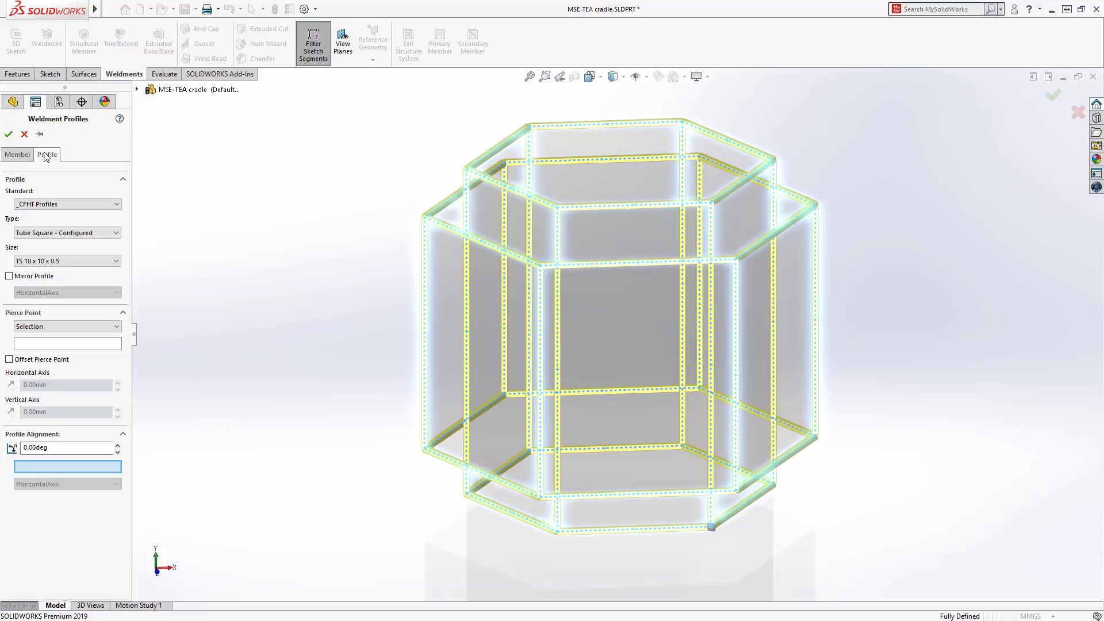
left_click(51, 232)
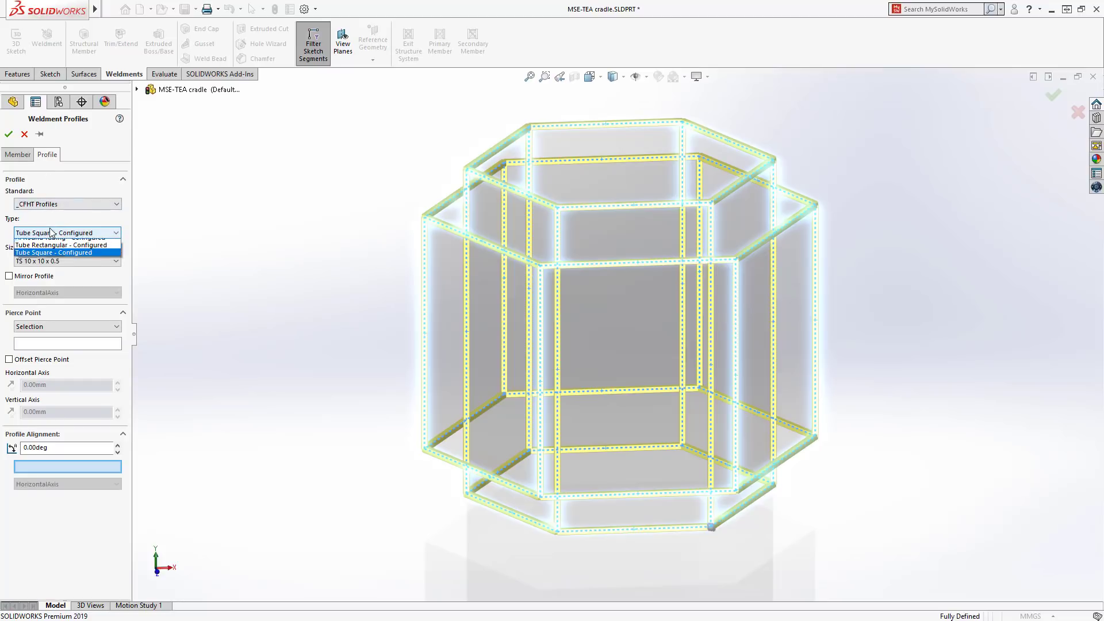
left_click(51, 249)
left_click(57, 262)
left_click(57, 262)
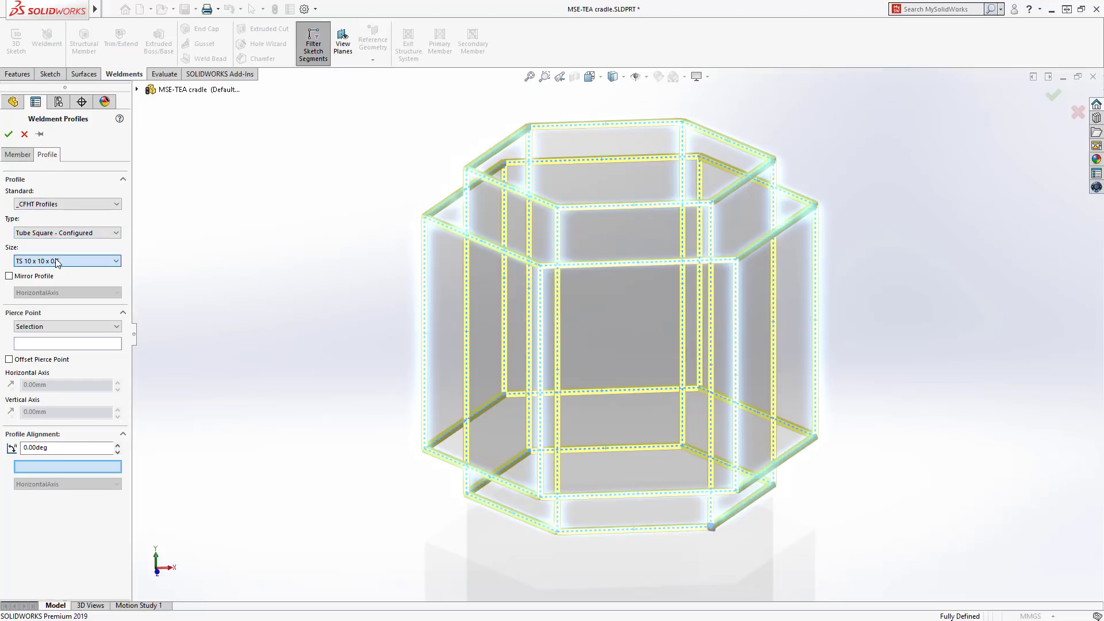
left_click(9, 135)
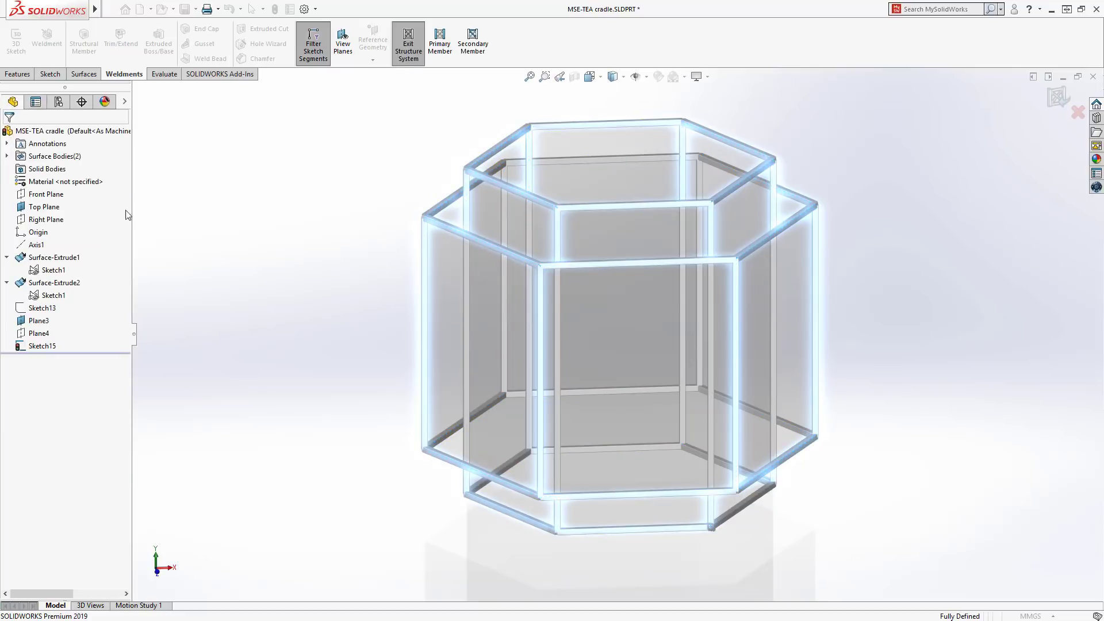
Change the twelve vertical members to AI RND TUBE 10 OD x 0.375 Wall round tubing
left_click_drag(850, 371, 388, 322)
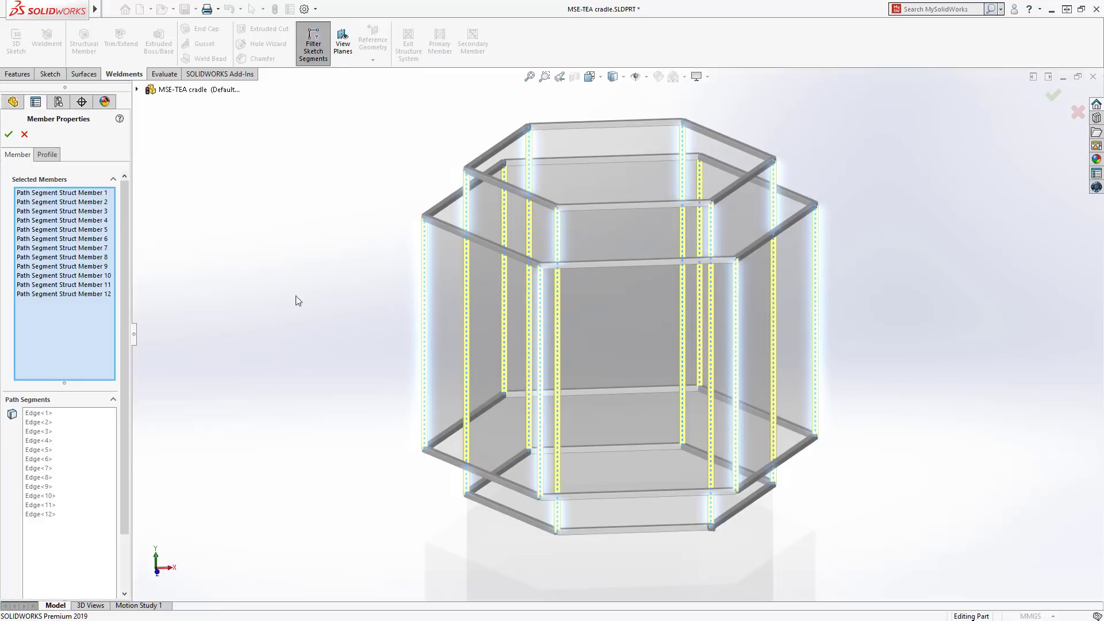
left_click(48, 156)
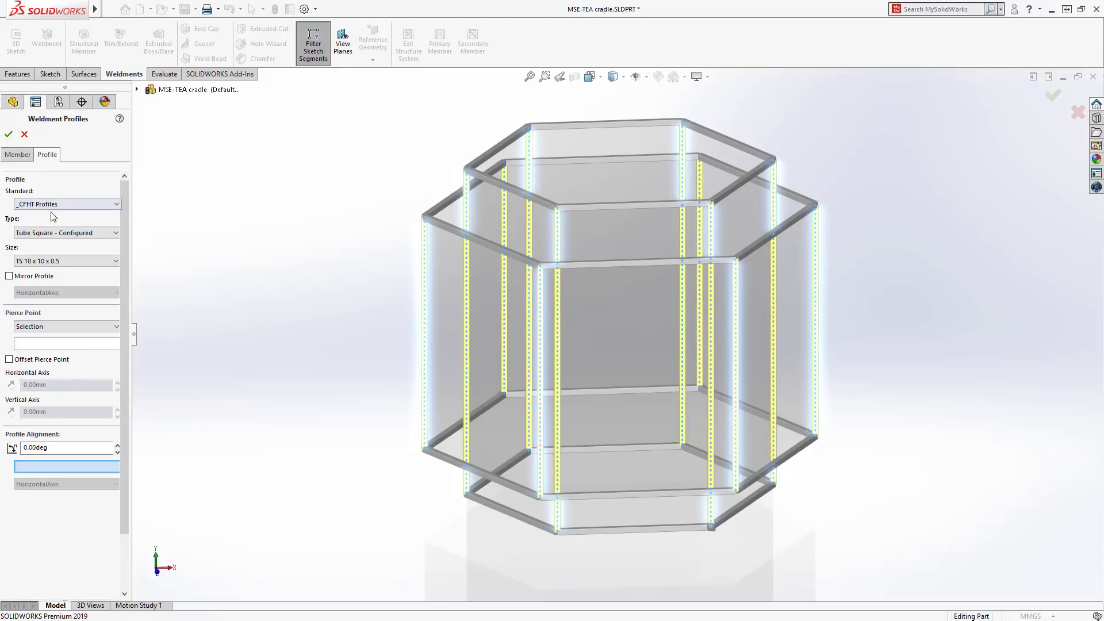
left_click(54, 233)
left_click(54, 248)
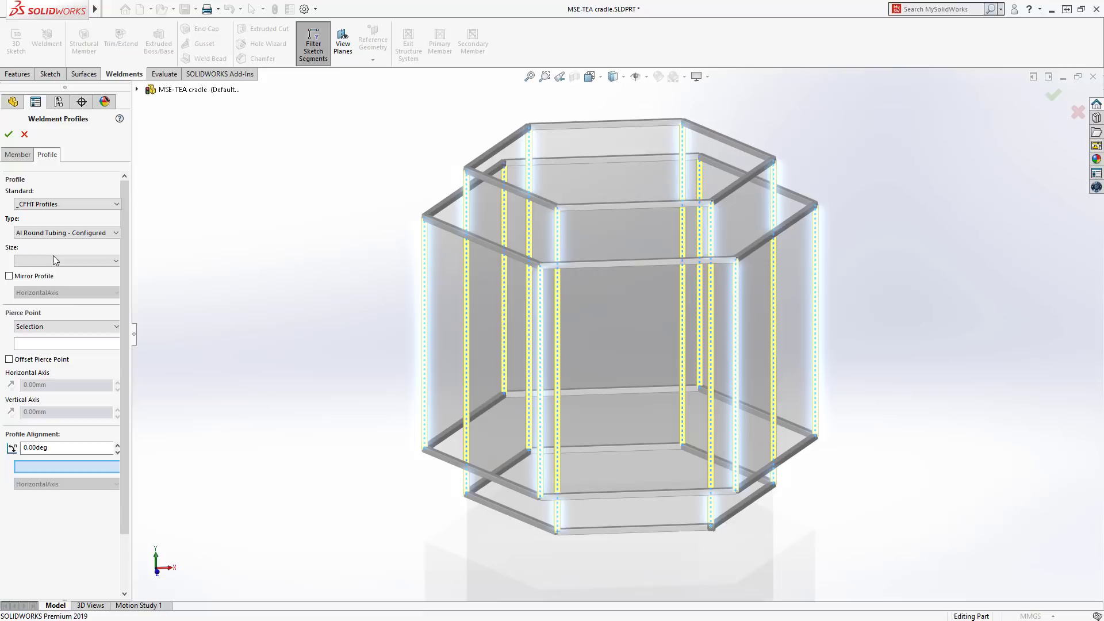
left_click(54, 262)
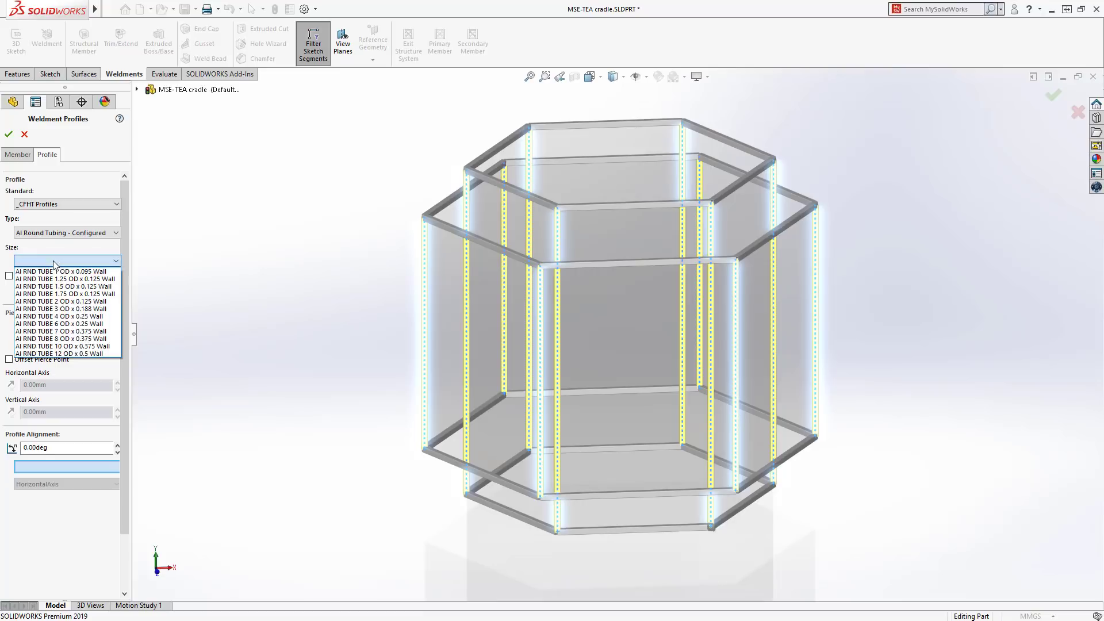
left_click(73, 347)
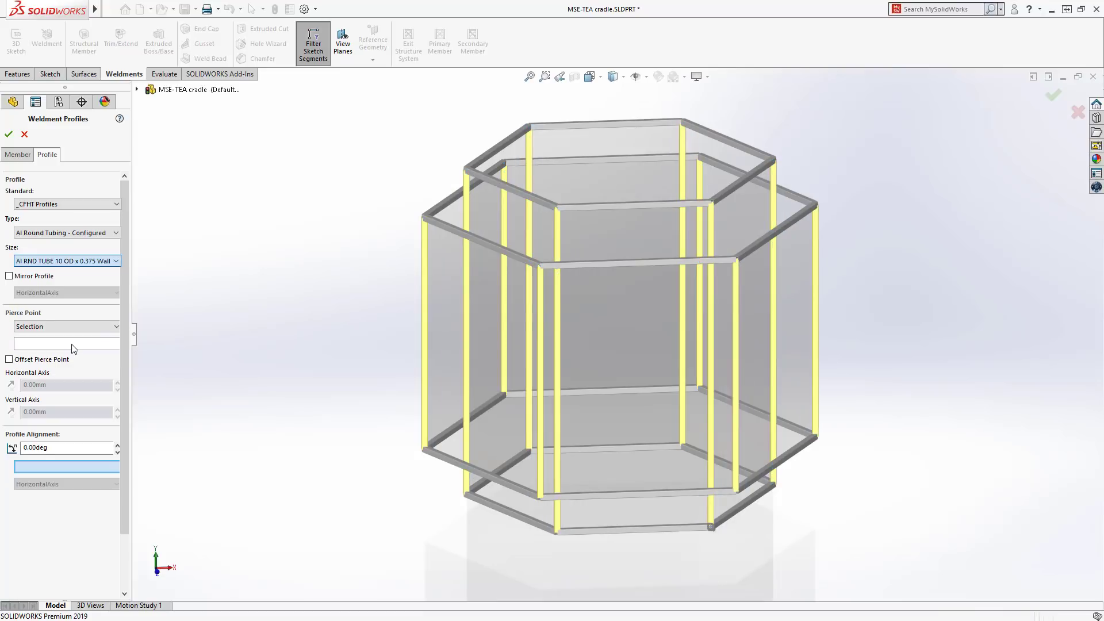
left_click(9, 134)
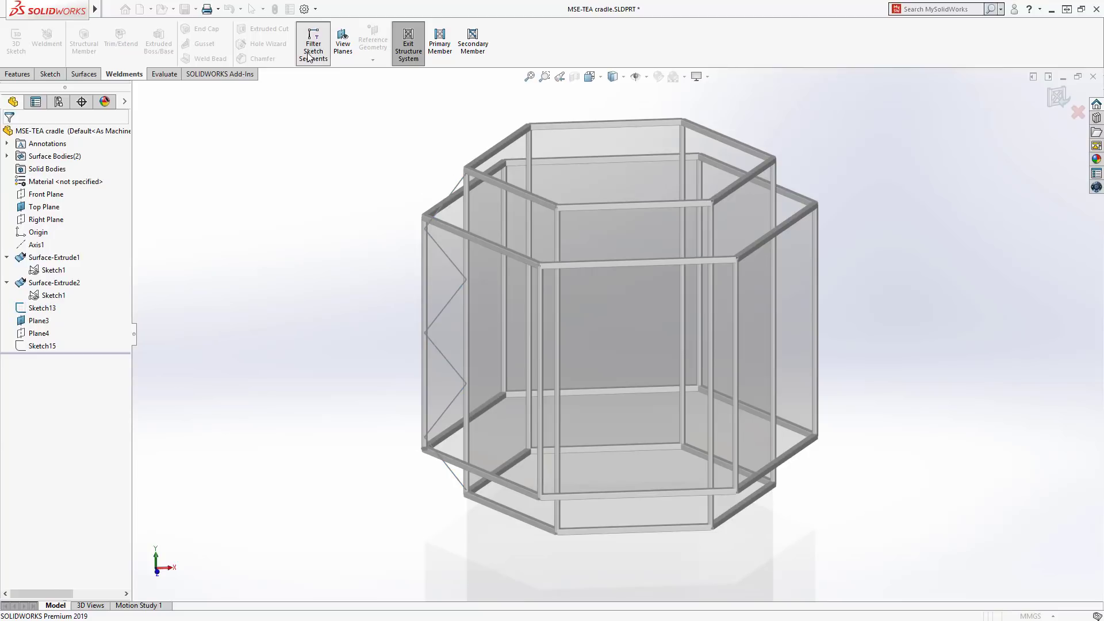
Add primary members of AI RND TUBE 7 OD x 0.375 Wall along the six zigzag sketch segments
left_click(443, 47)
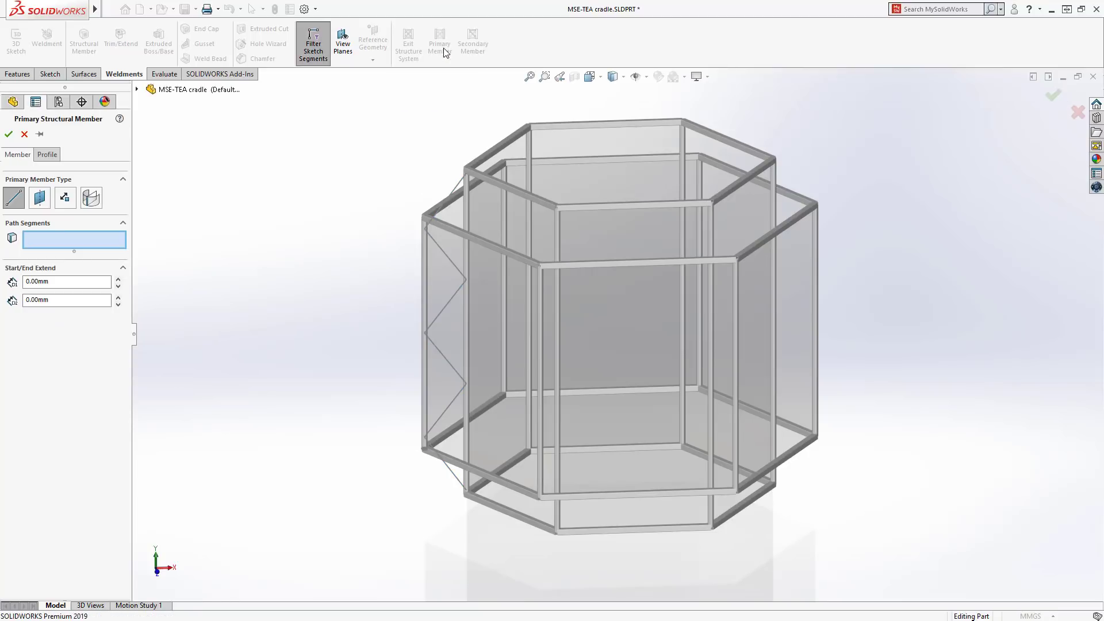
mouse_move(393, 113)
left_mouse_down()
mouse_move(457, 196)
mouse_move(474, 509)
left_mouse_up()
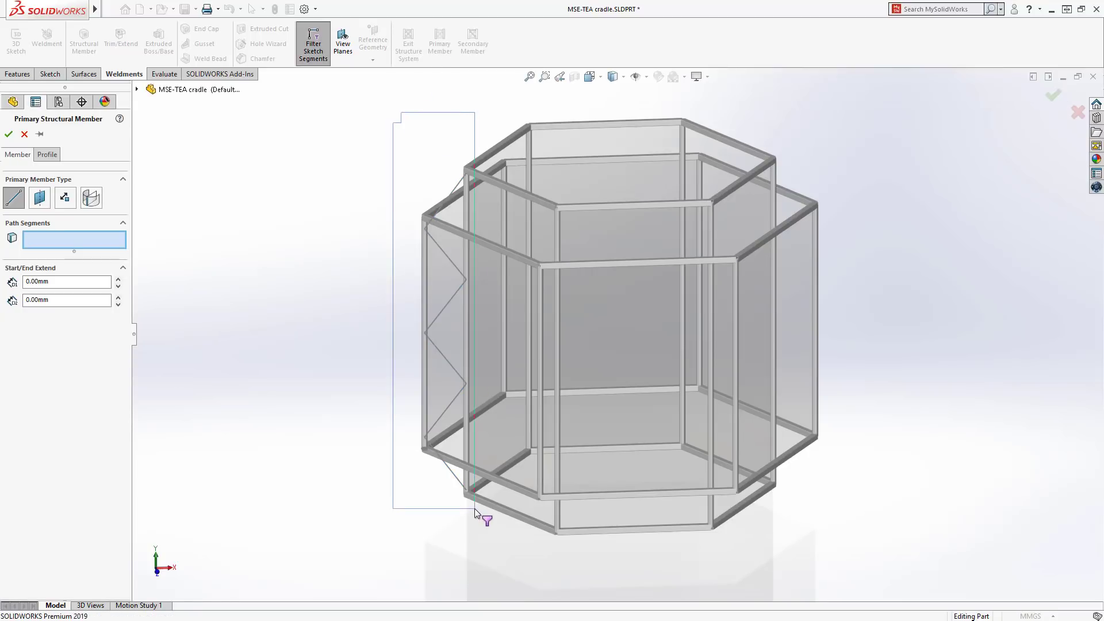
left_click(48, 157)
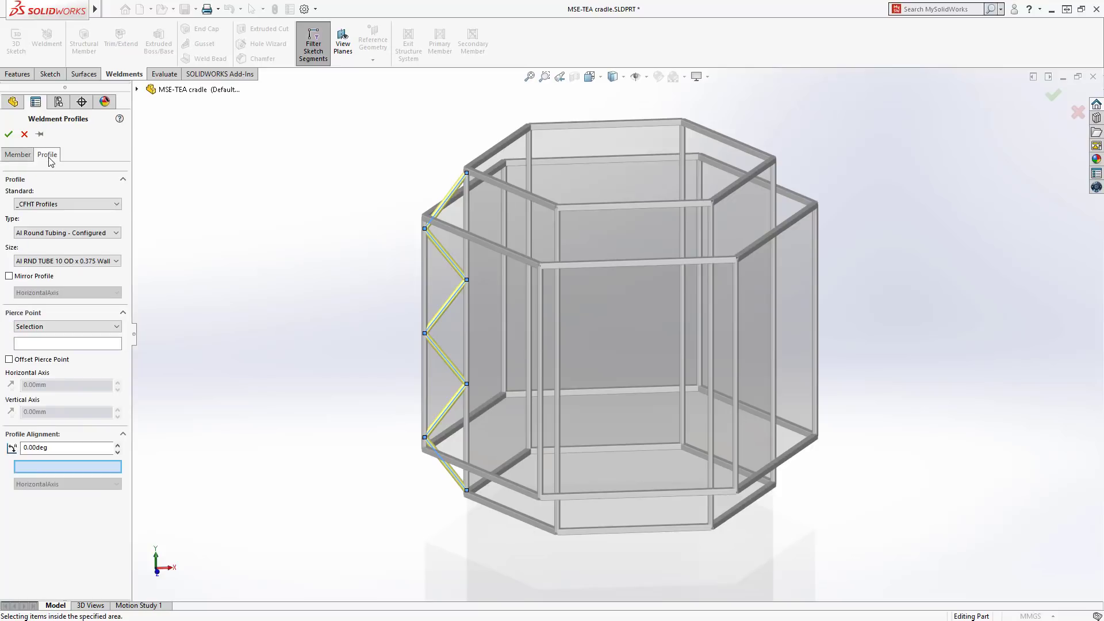
left_click(61, 262)
left_click(65, 332)
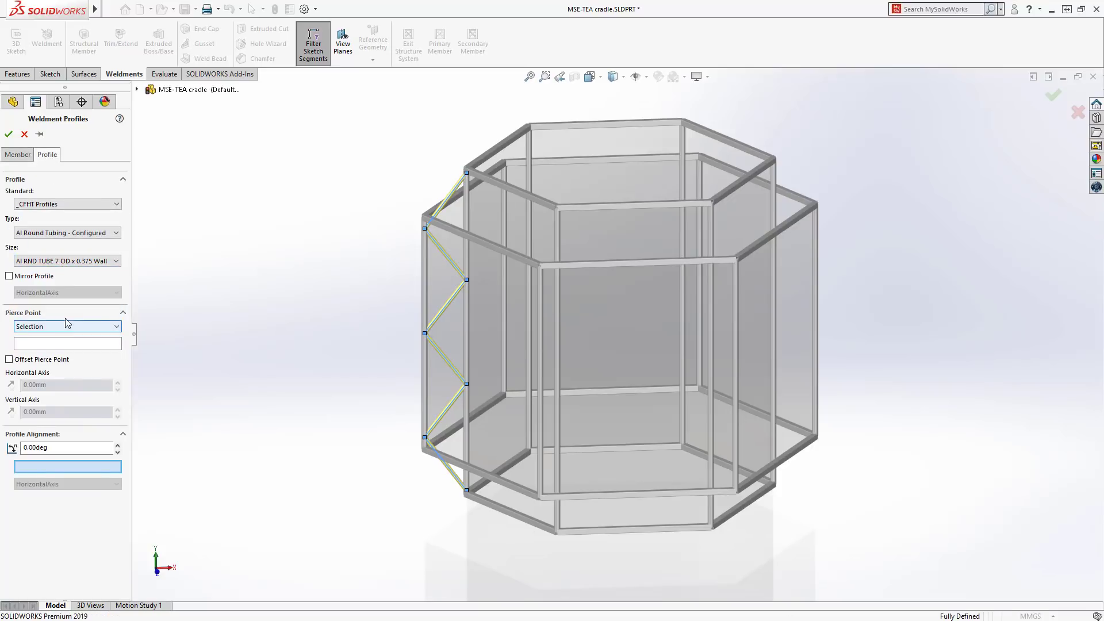
left_click(9, 134)
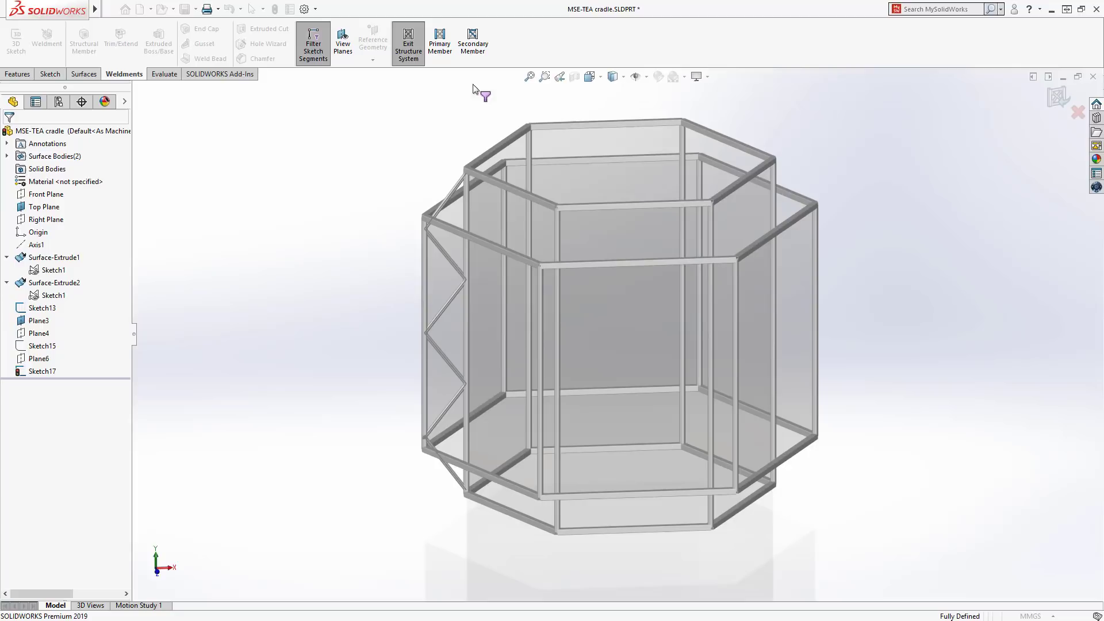
Create secondary members on Top Plane and Plane3, pairing the six vertical posts around the hexagon
left_click(473, 41)
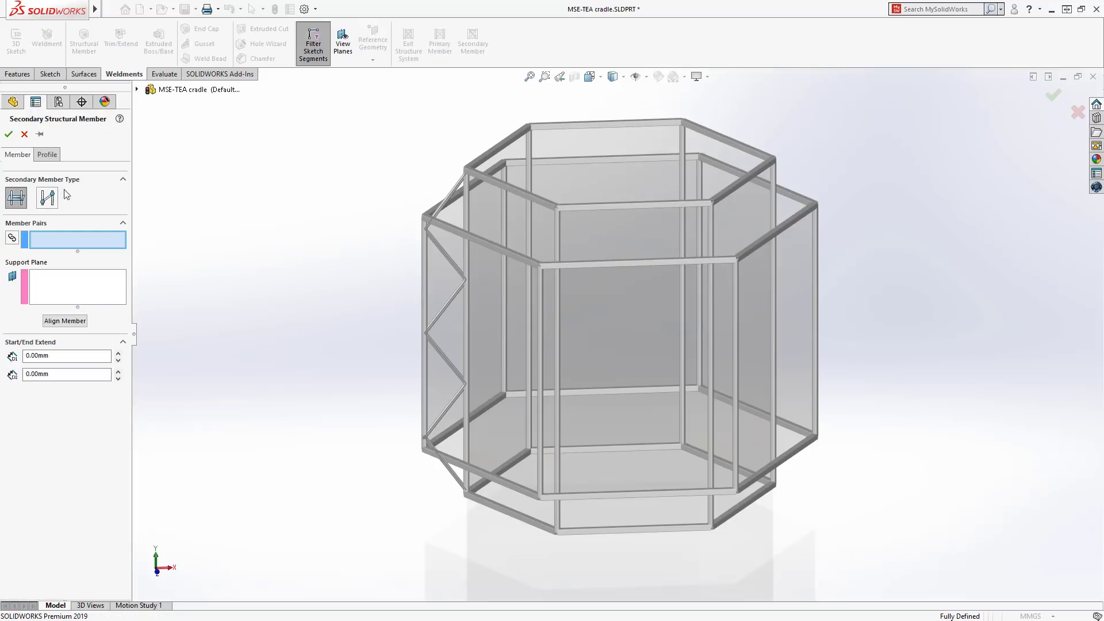
left_click(69, 280)
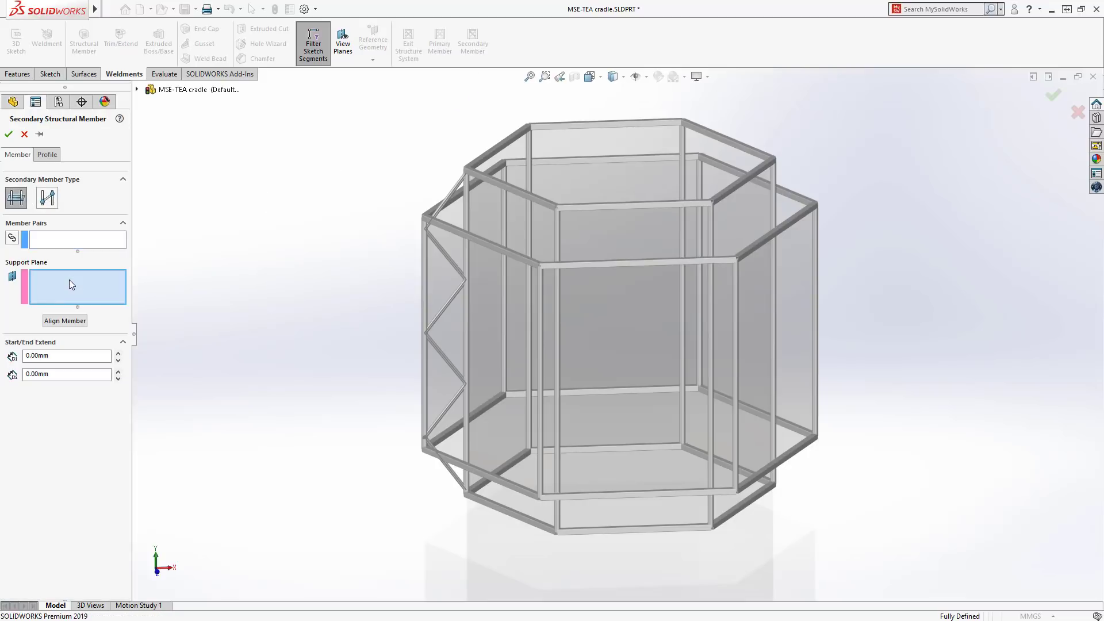
left_click(137, 89)
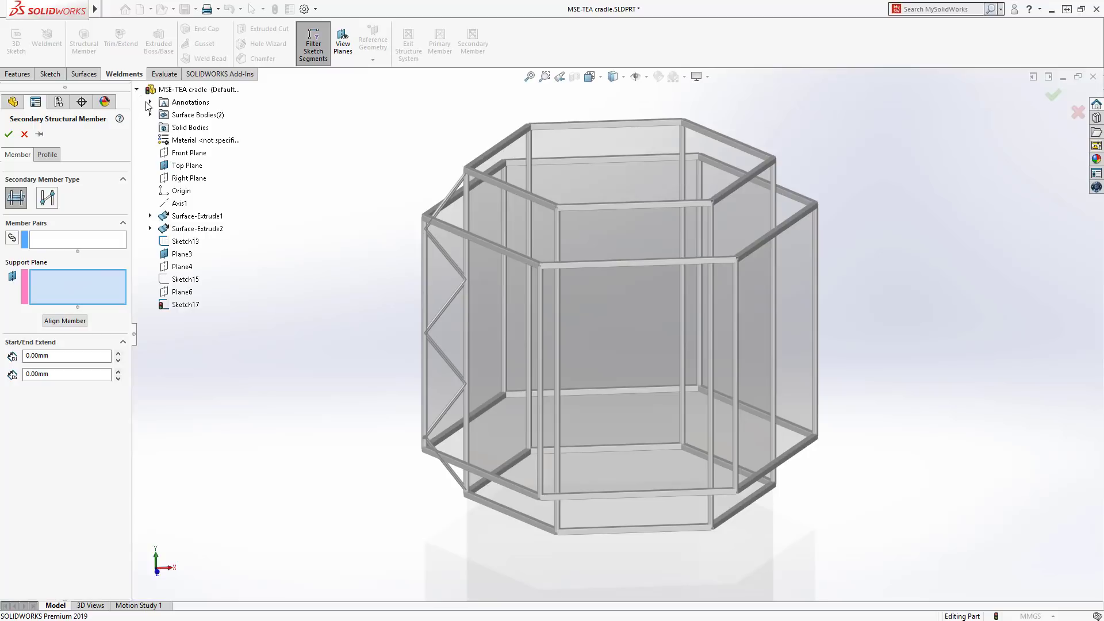
left_click(183, 166)
left_click(173, 254)
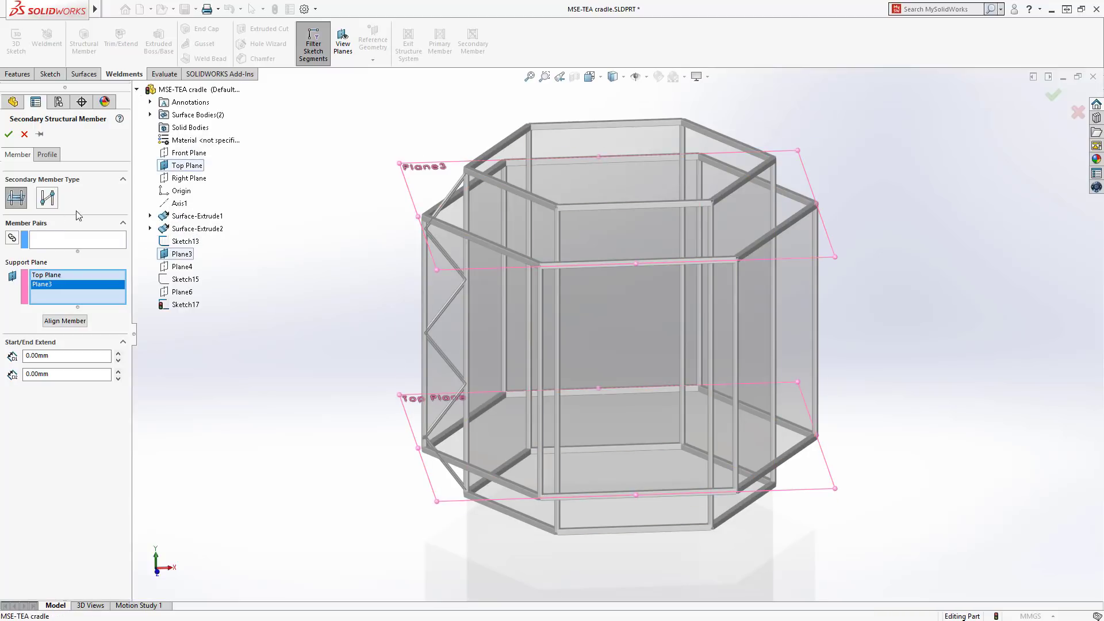
left_click(52, 244)
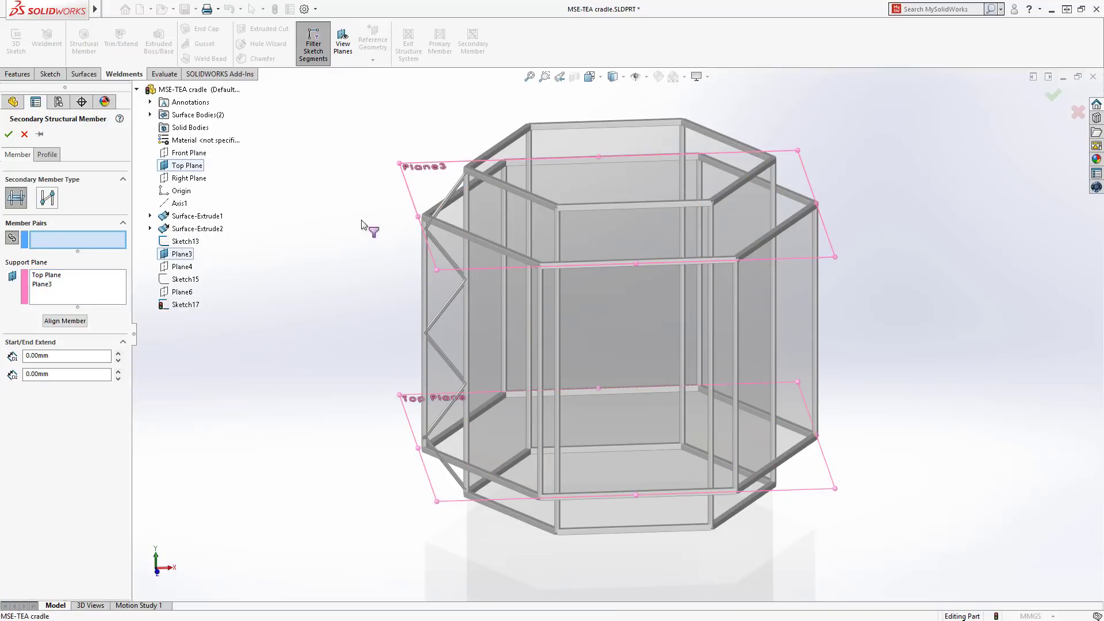
left_click(465, 193)
left_click(529, 148)
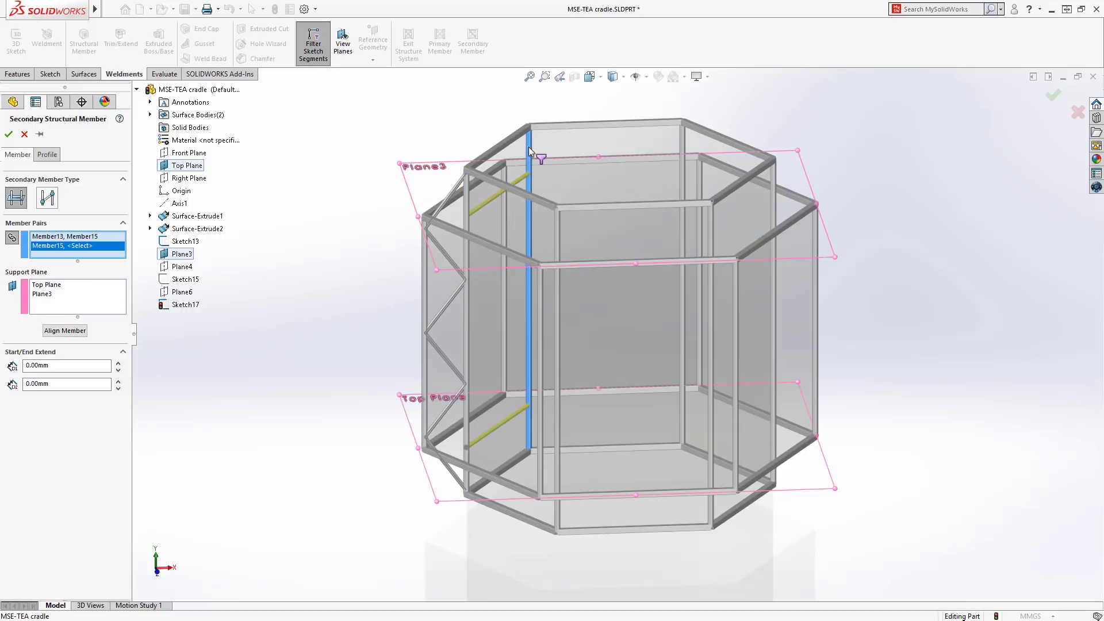
left_click(682, 141)
left_click(773, 178)
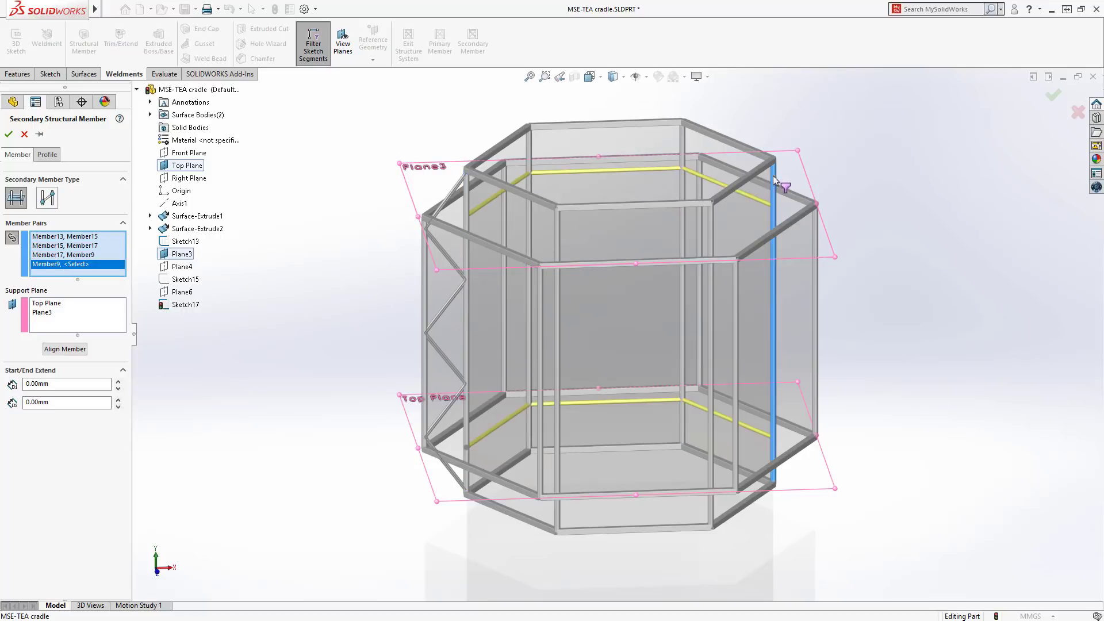
left_click(712, 217)
left_click(553, 225)
left_click(464, 211)
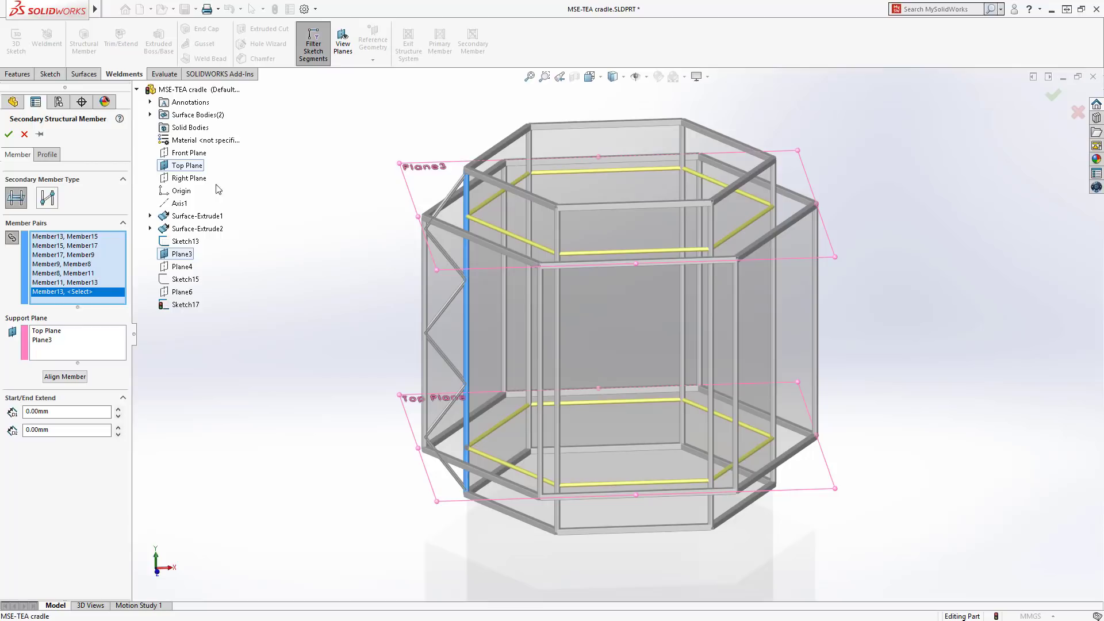
Set the ring members to Tube Square TS 10 x 10 x 0.5 and confirm them
left_click(47, 154)
left_click(92, 233)
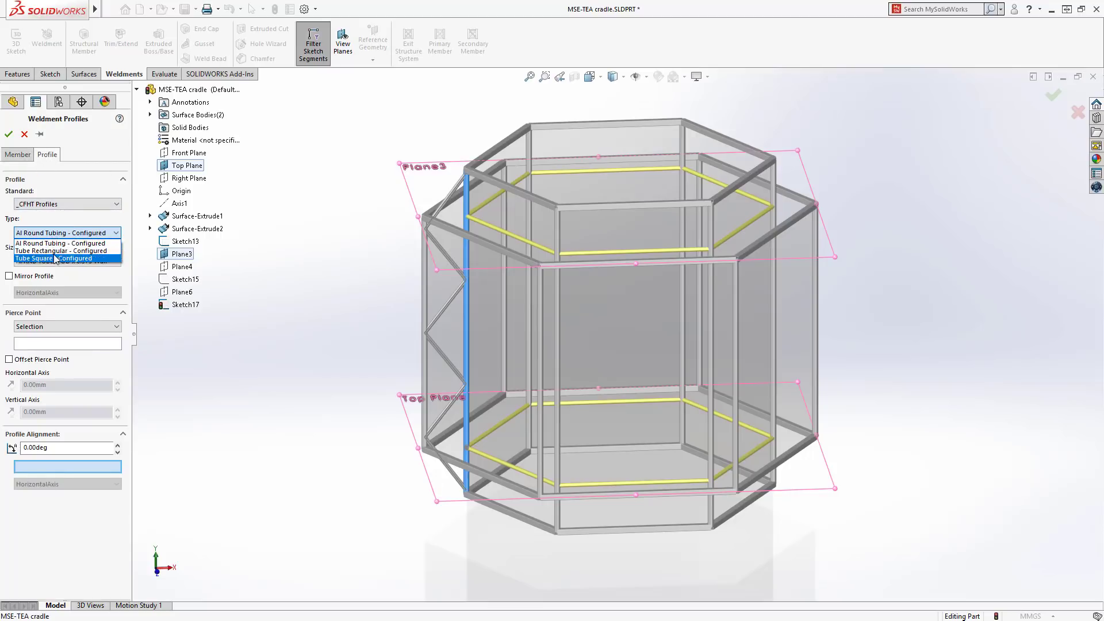
left_click(55, 259)
left_click(55, 261)
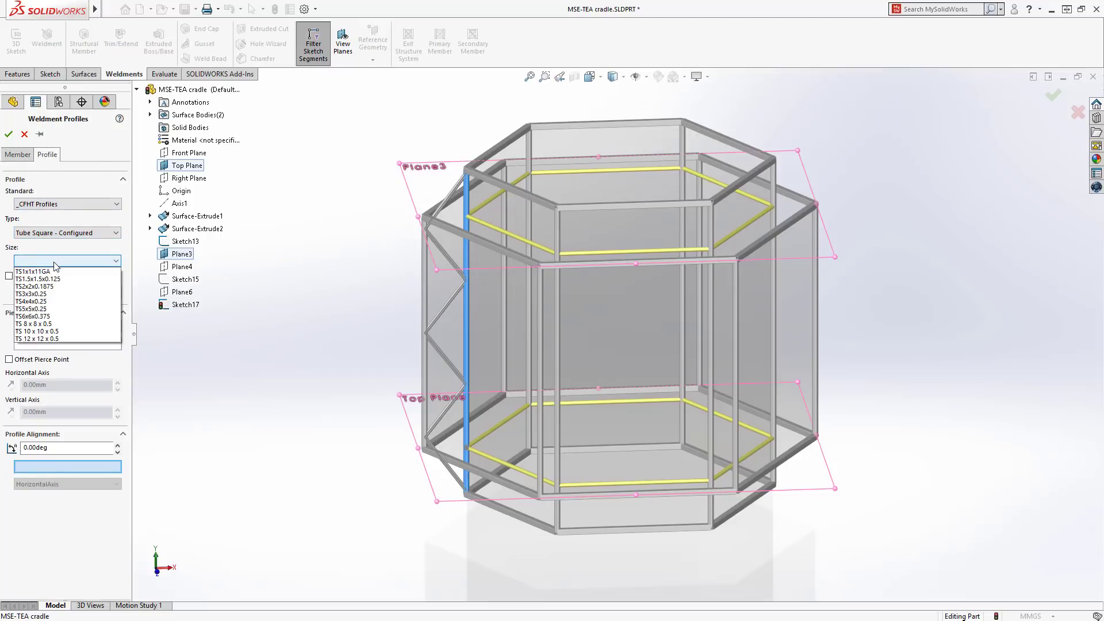
left_click(55, 332)
left_click(9, 134)
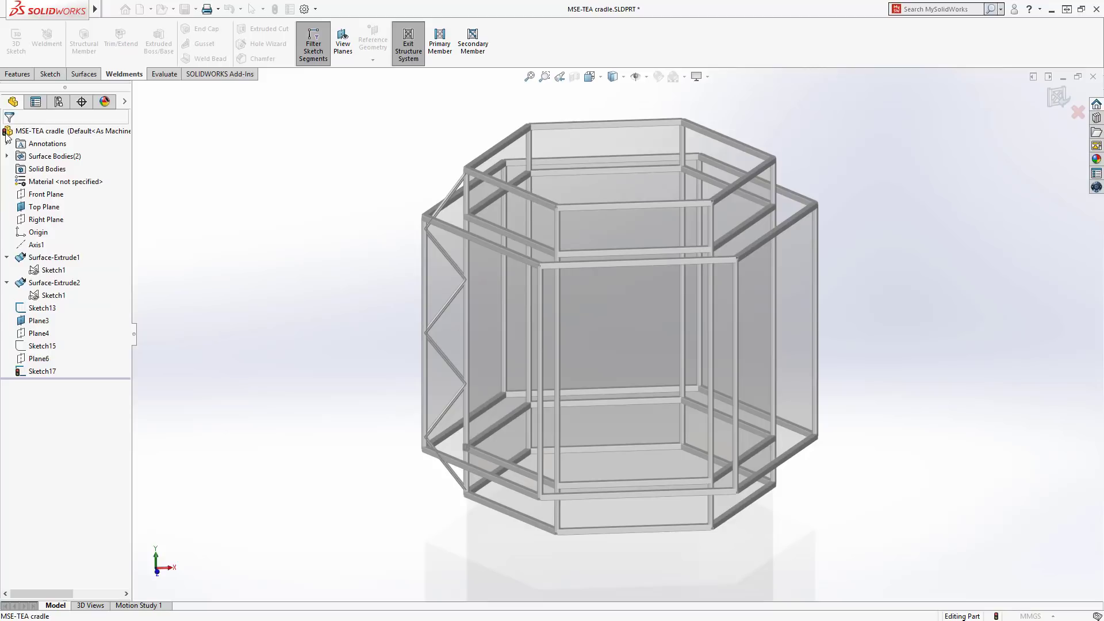
Exit the structure system and apply the second trim type to simple corners Simple1 and Simple2
key("g")
left_click_drag(395, 262, 501, 171)
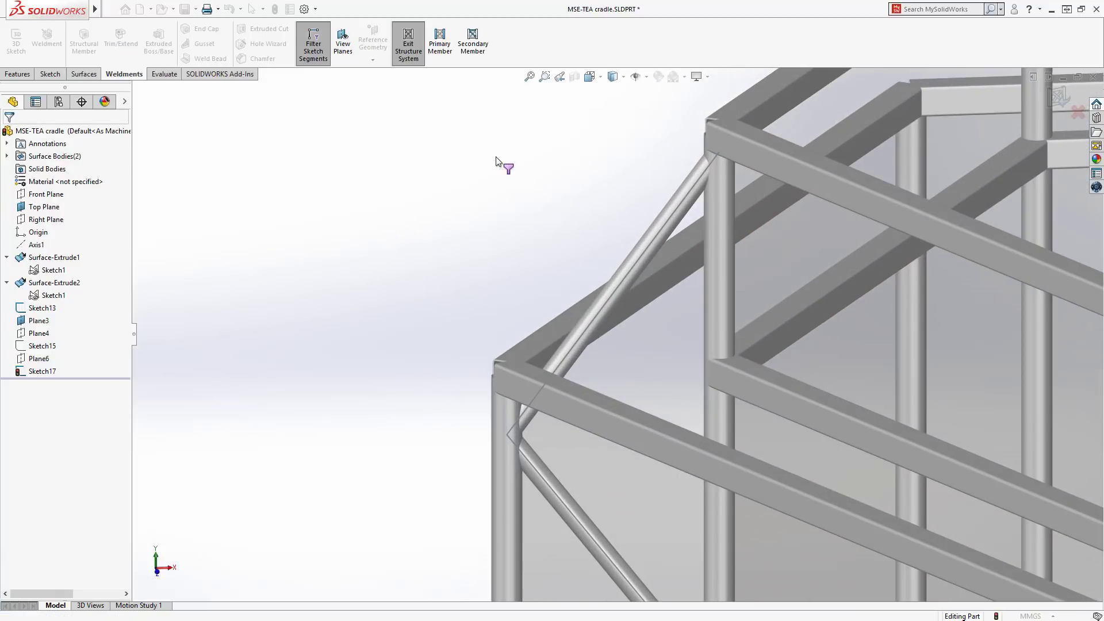
left_click(405, 53)
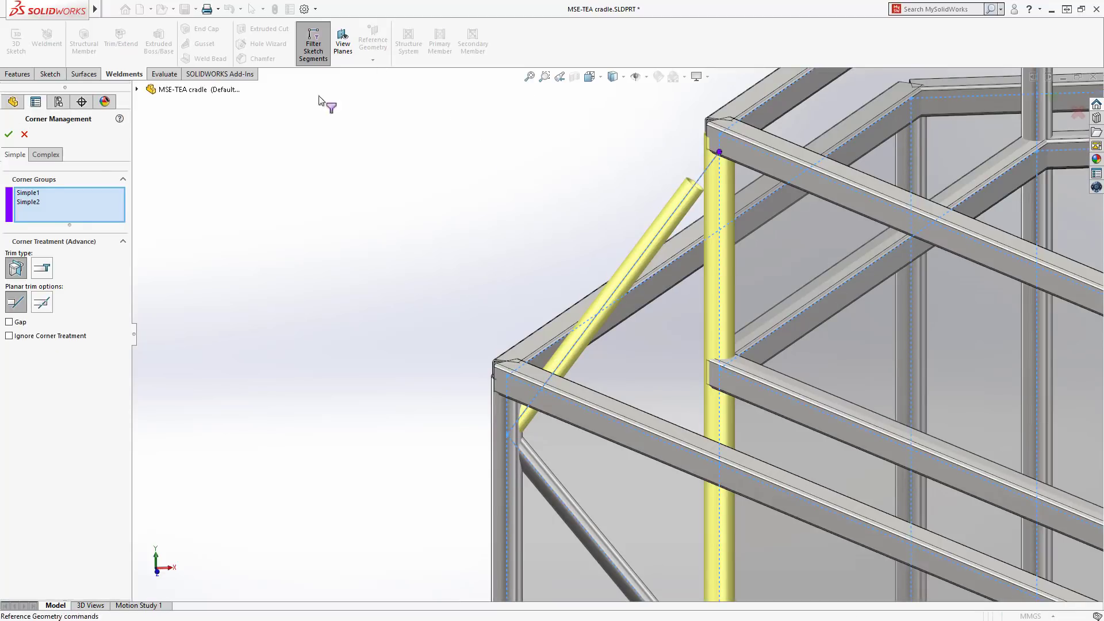
left_click(28, 195)
left_click(30, 202, "ctrl")
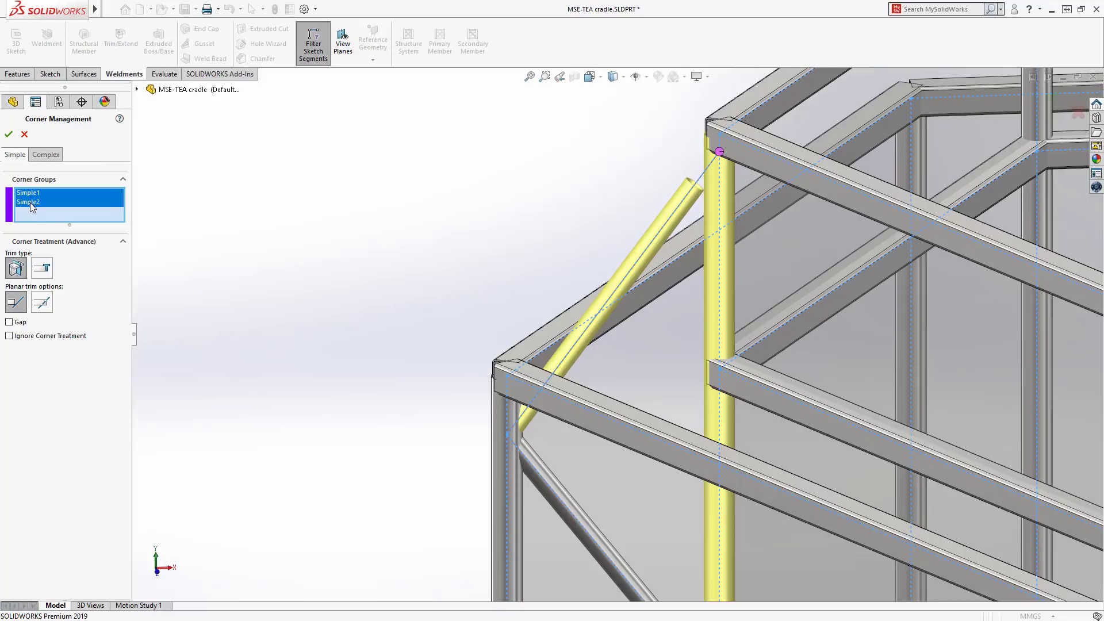
left_click(42, 269)
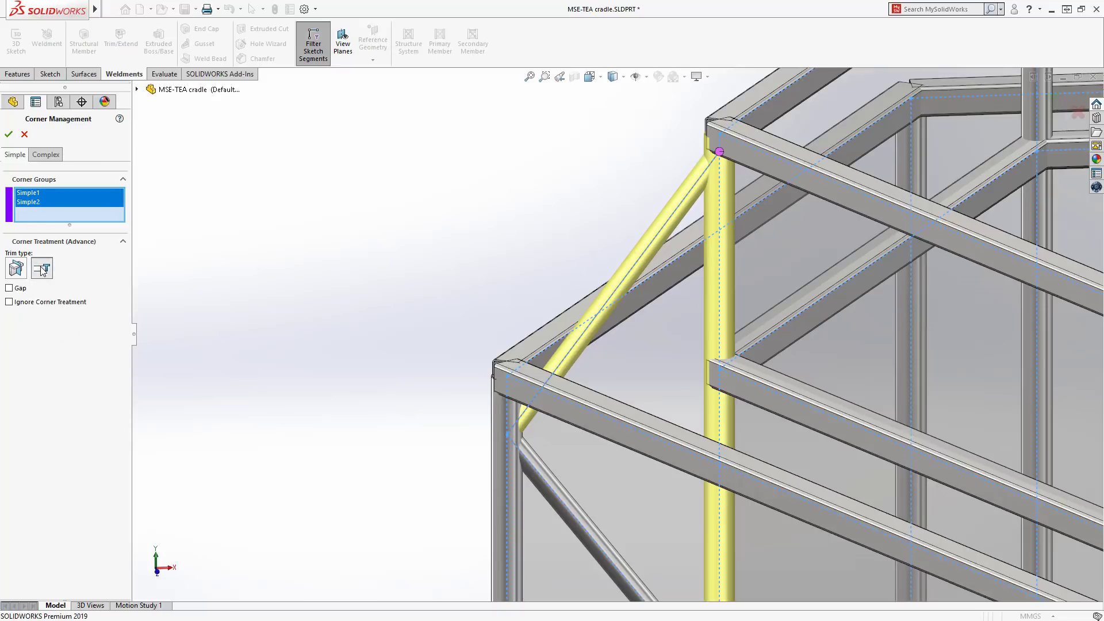
At the front top complex corner, make Member36 the trimmed body against Members 21 and 23
left_click(47, 155)
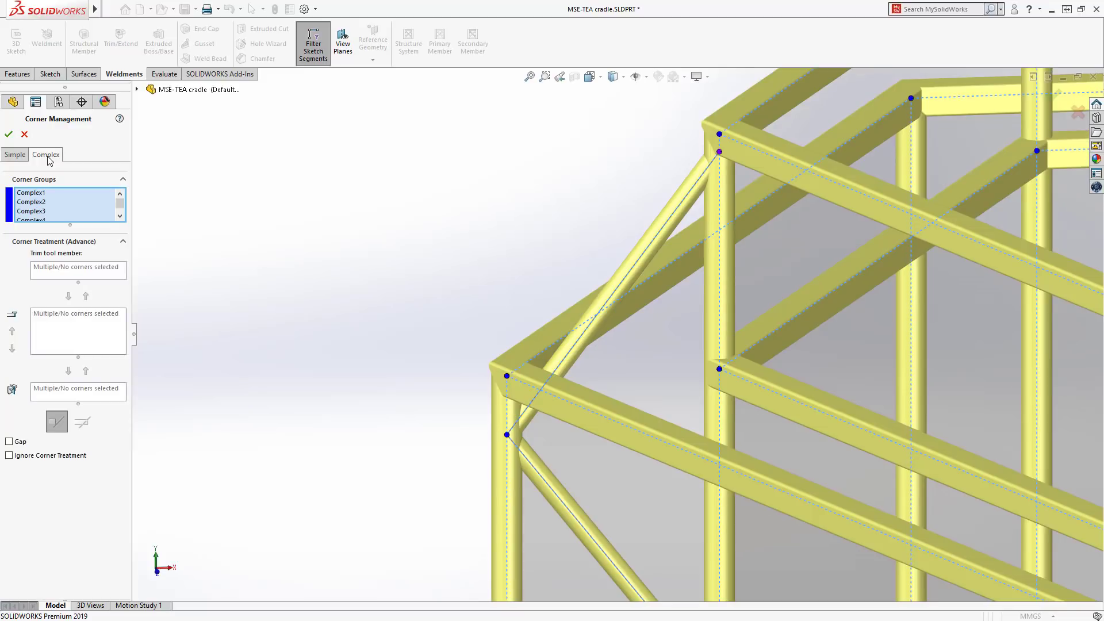
left_click(506, 376)
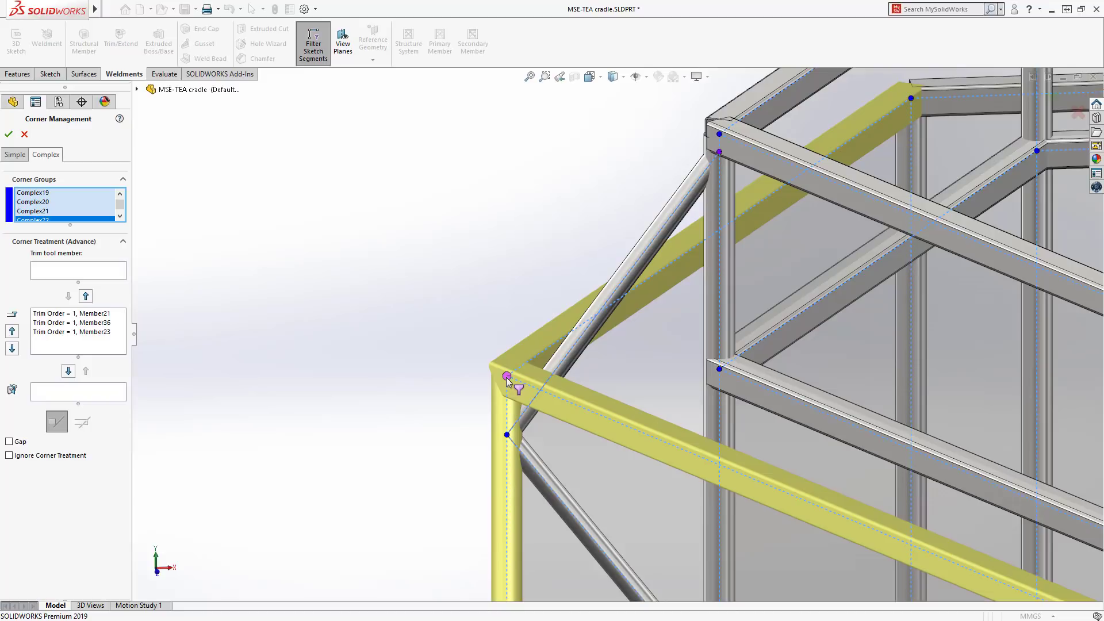
left_click(102, 323)
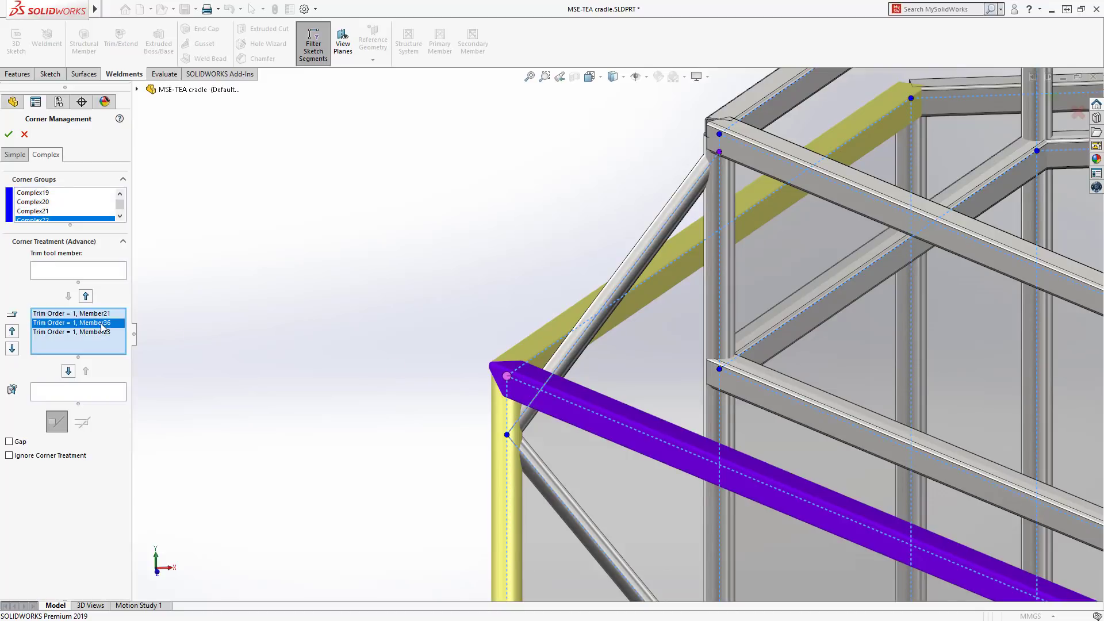
left_click(102, 332)
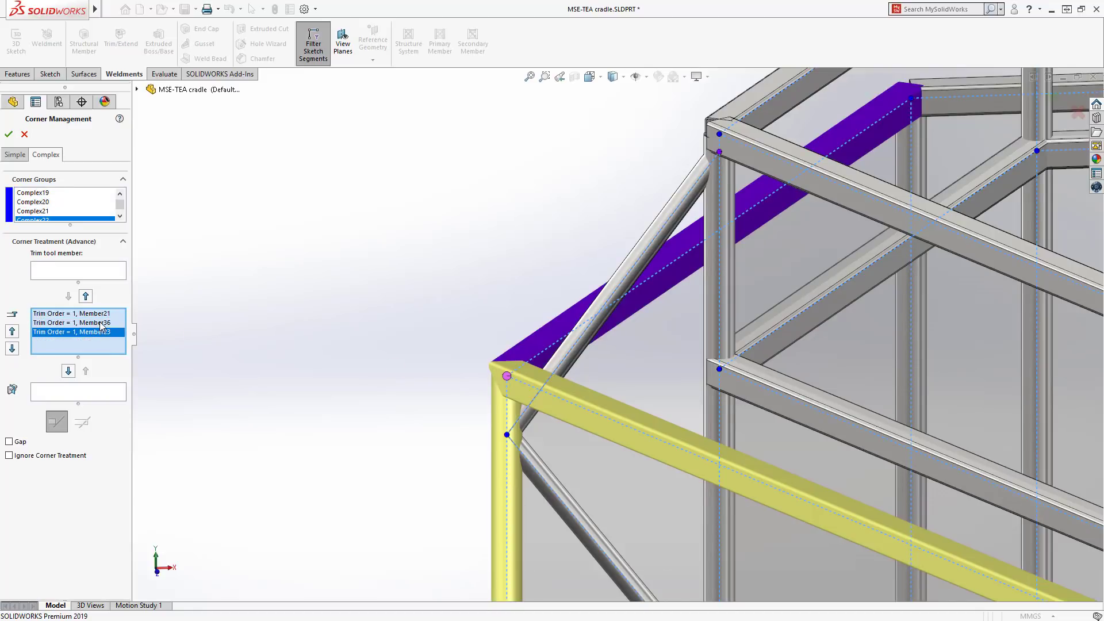
left_click(101, 323)
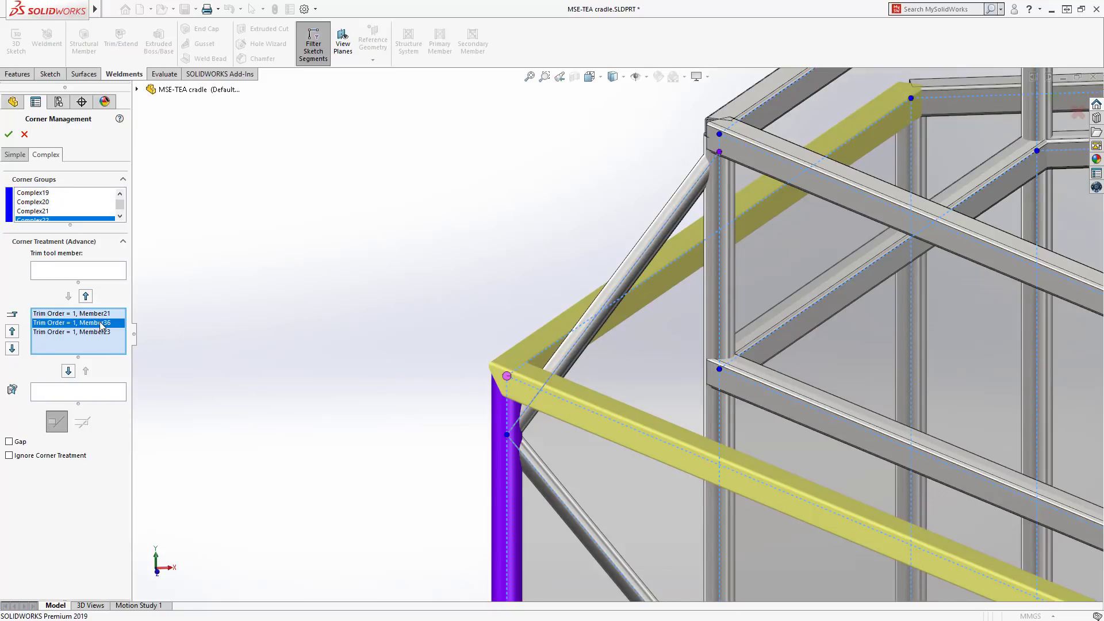
left_click(12, 348)
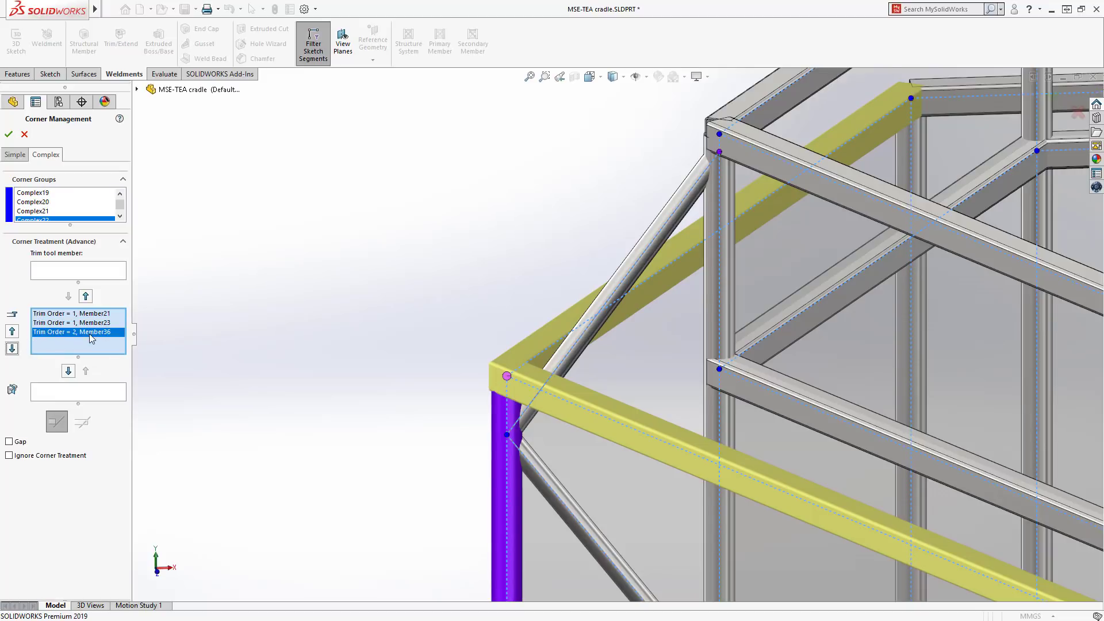
left_click(68, 371)
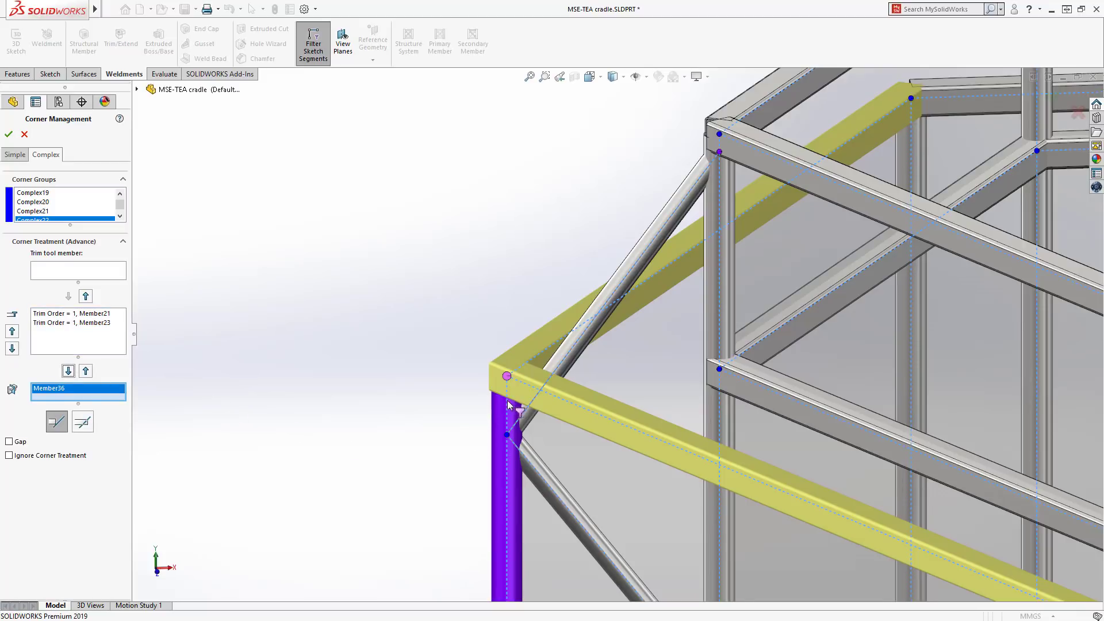
middle_click_drag(509, 409, 637, 403)
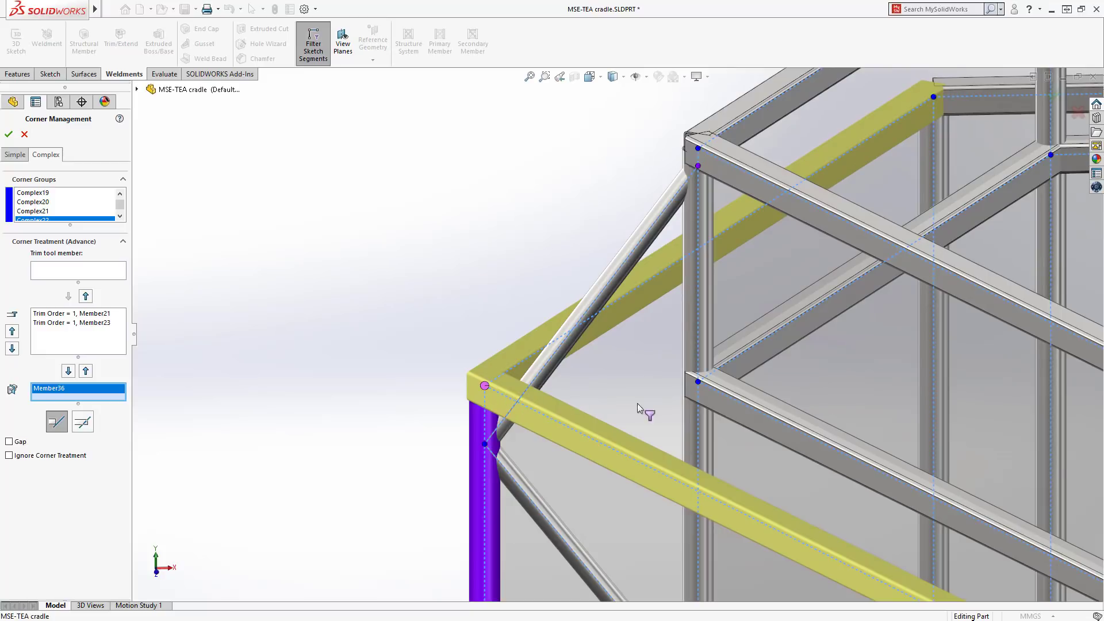
At the post's upper corner, make Member28 the trimmed body against Members 9 and 10
left_click(697, 382)
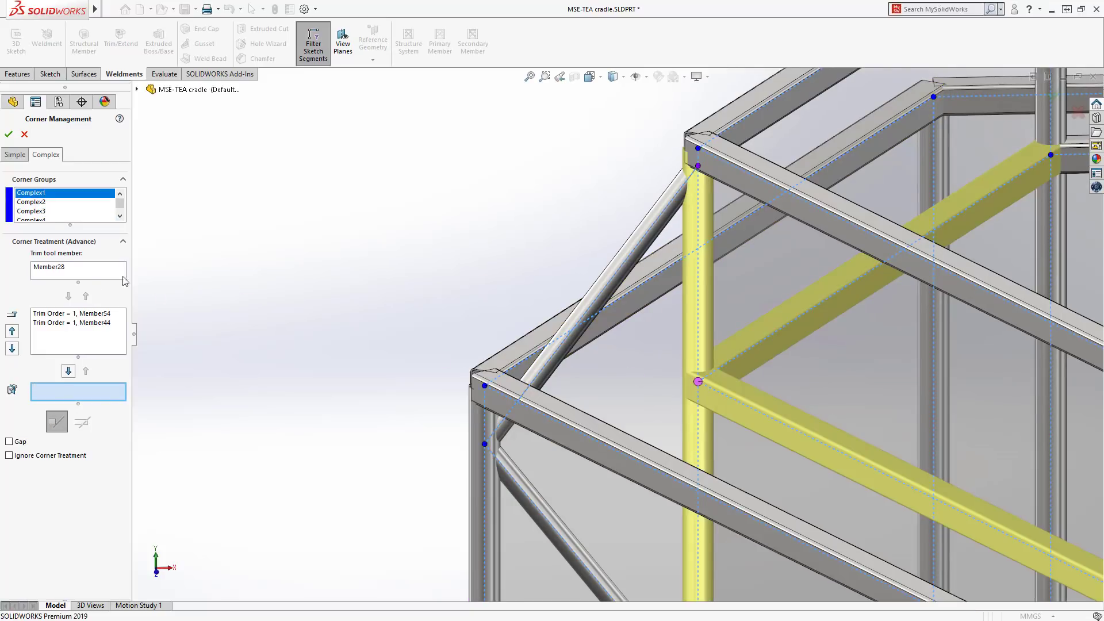
left_click(50, 268)
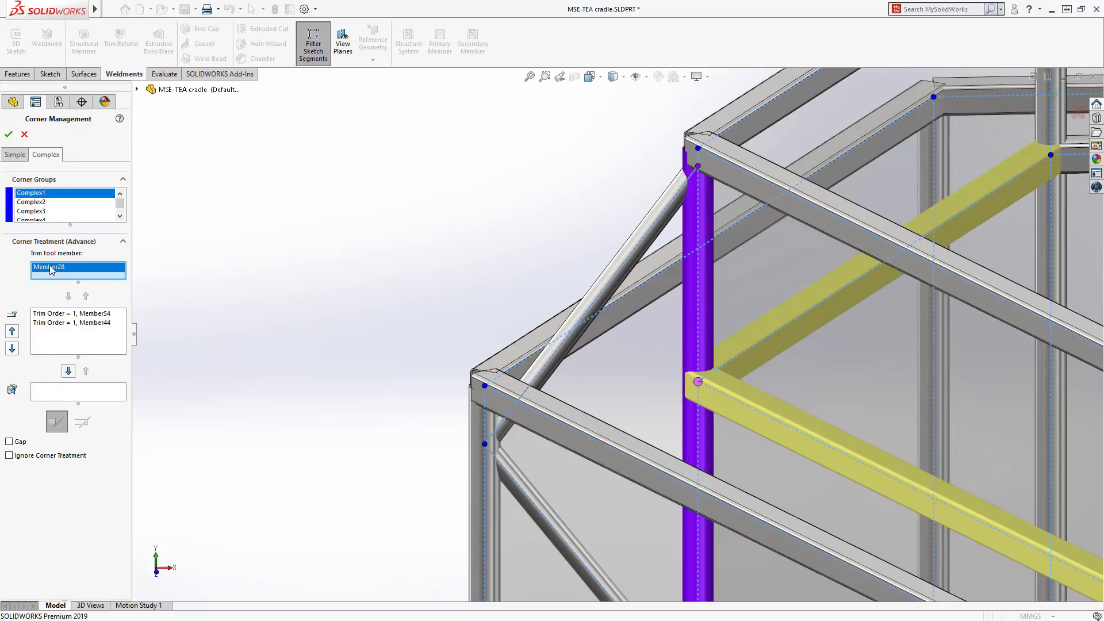
left_click(64, 315)
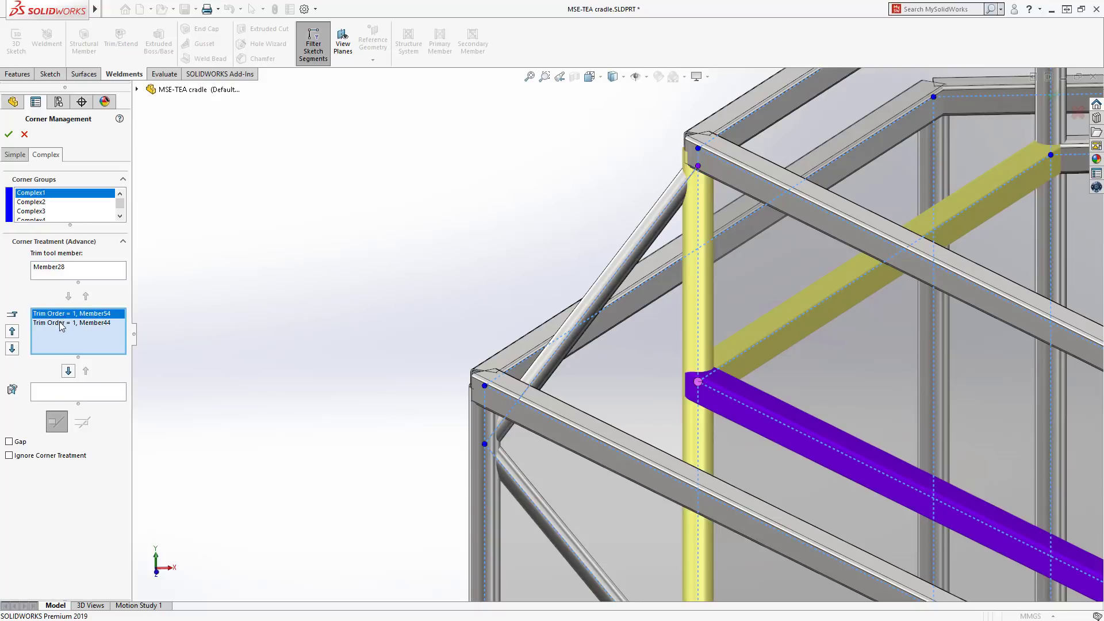
left_click(62, 325)
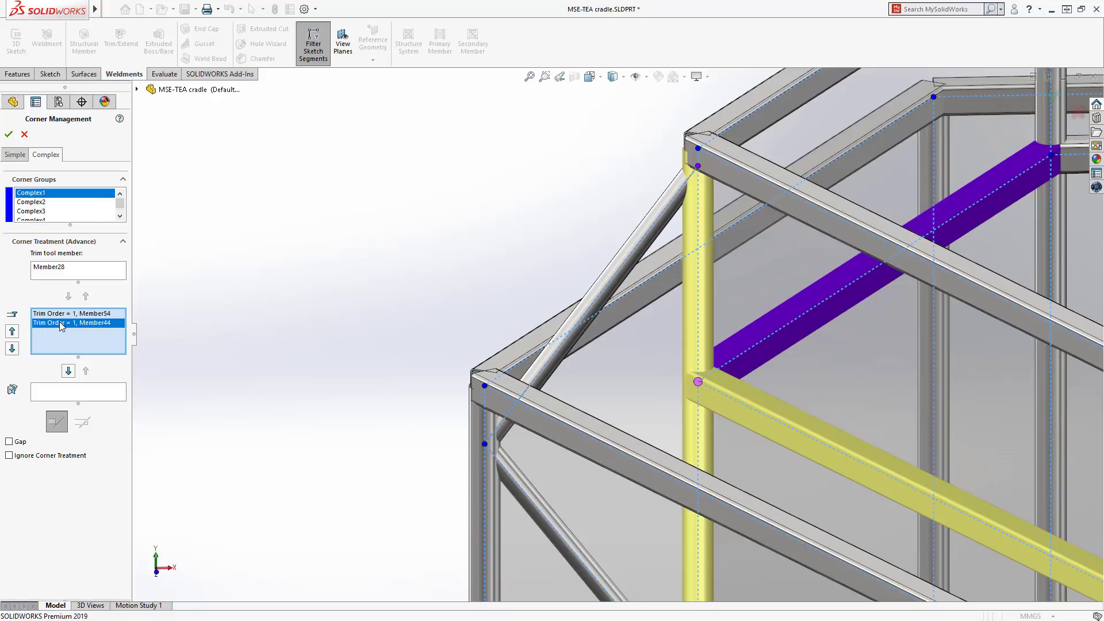
left_click(699, 149)
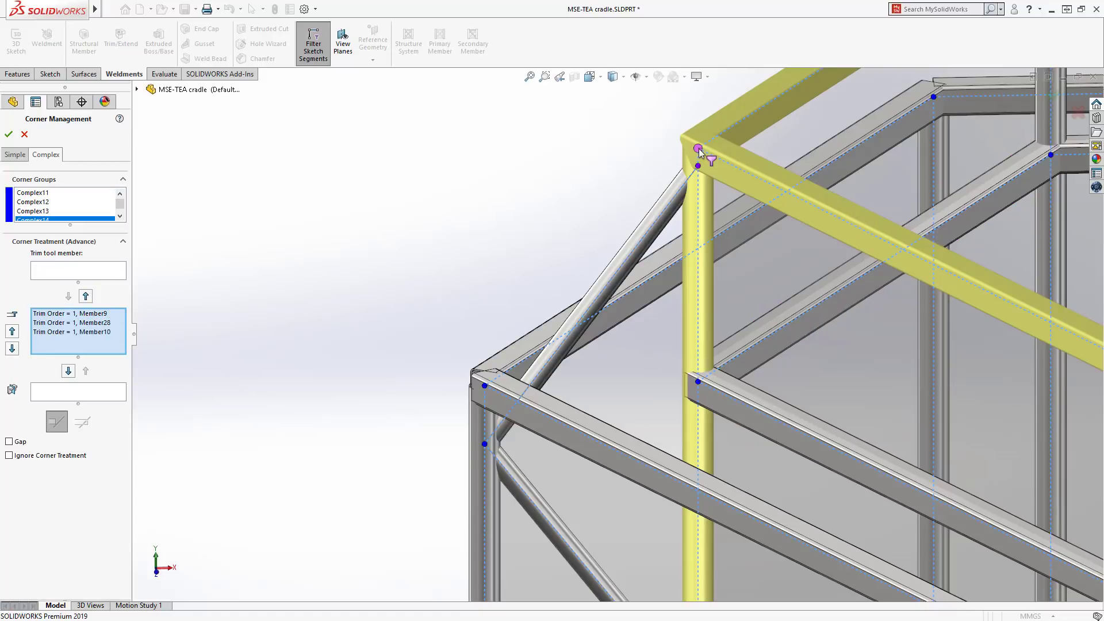
left_click(84, 324)
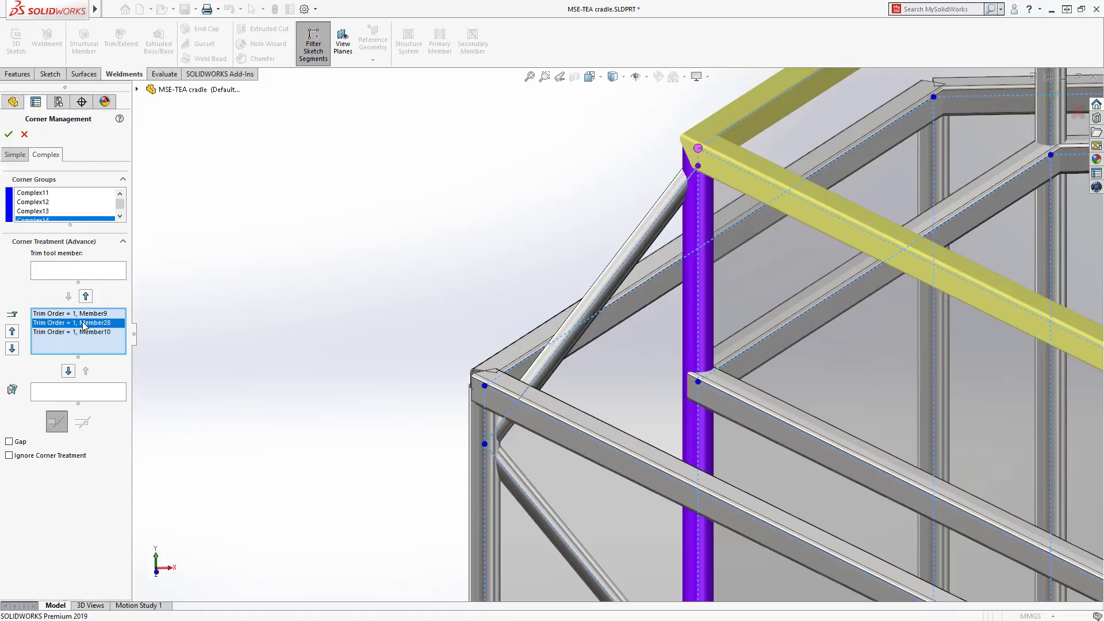
left_click(69, 370)
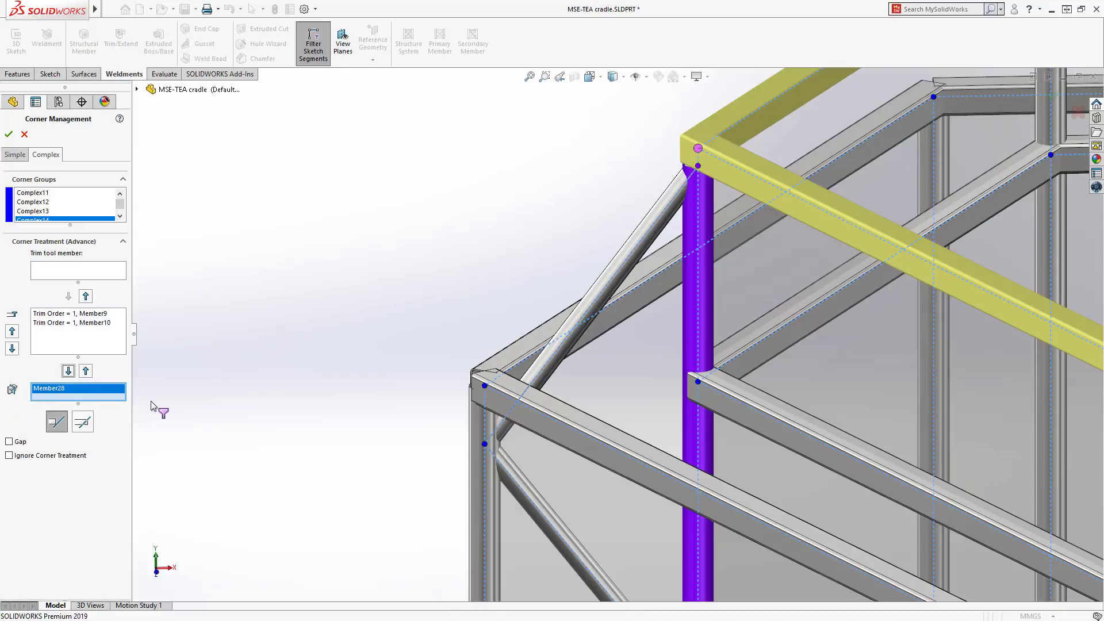
key("f")
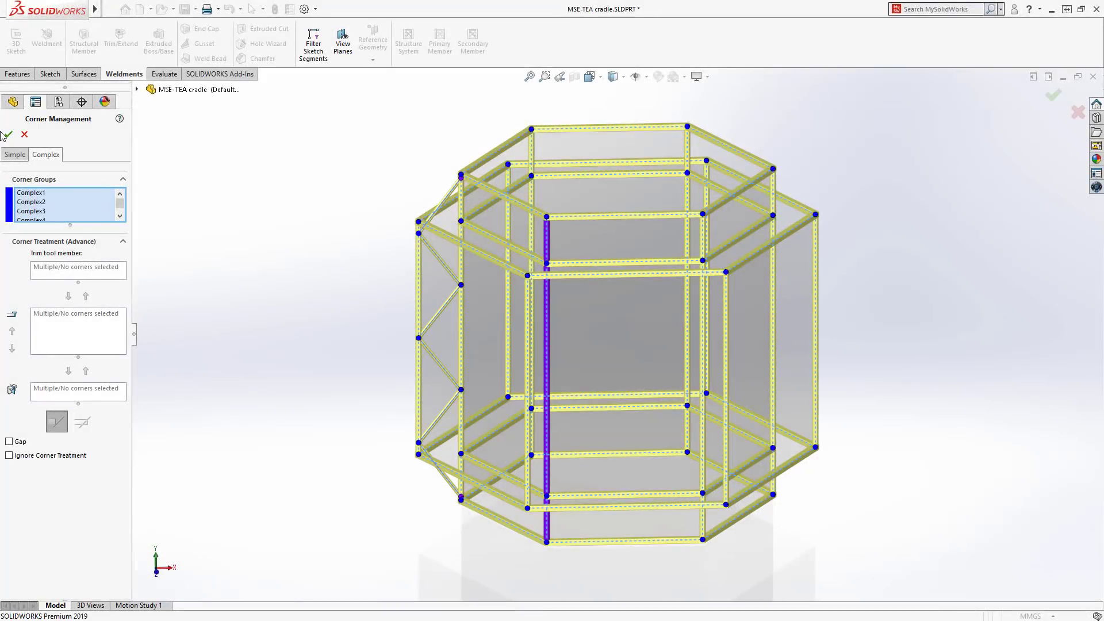
Accept the corner trims and hide the guide surface bodies
left_click(8, 135)
left_click(51, 156)
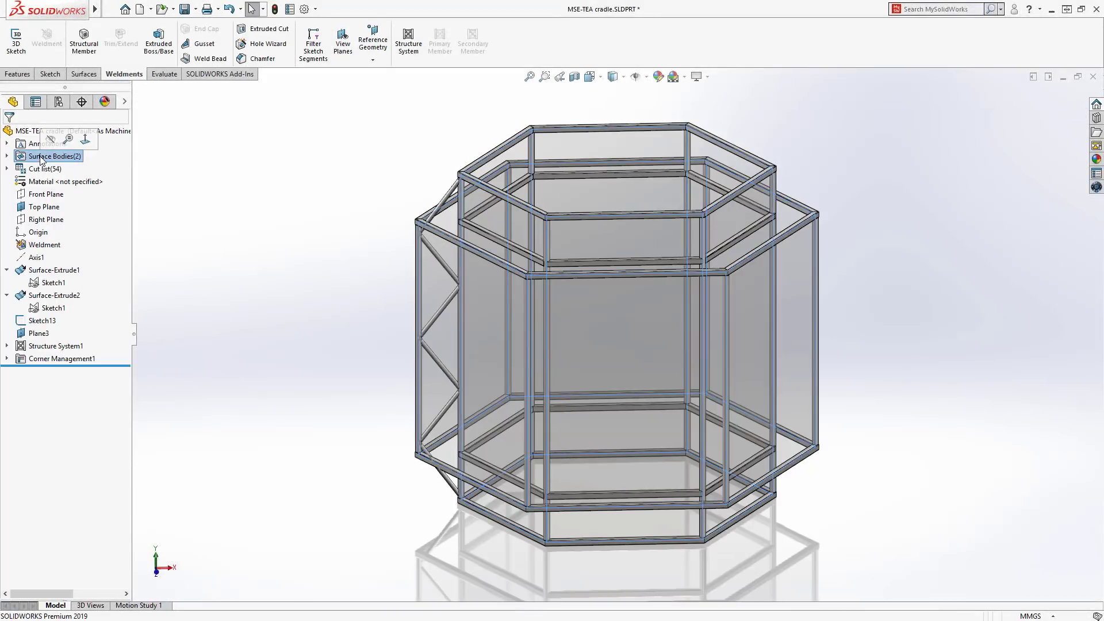
left_click(51, 141)
Circularly pattern the six diagonal brace bodies around Axis1, 6 instances over 360°
left_click(40, 259)
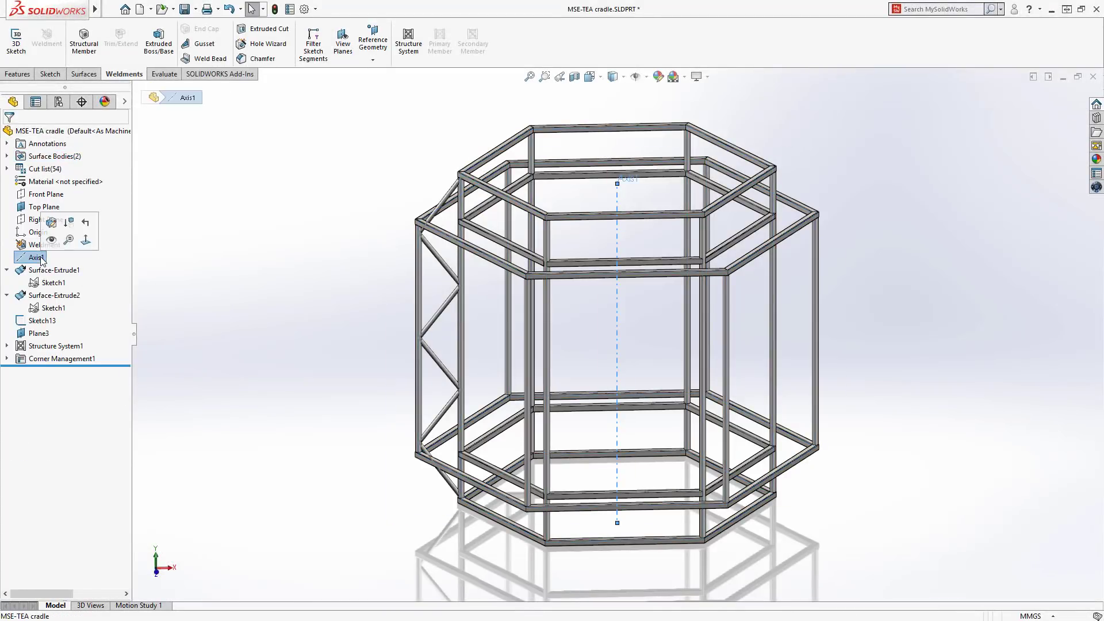
left_click(86, 296)
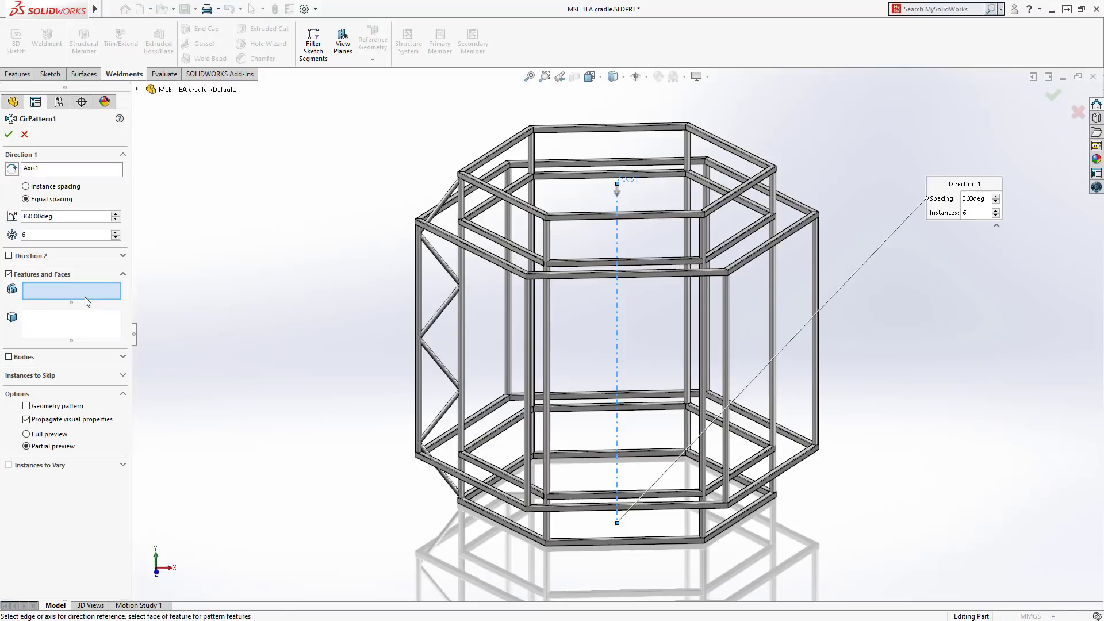
left_click(29, 356)
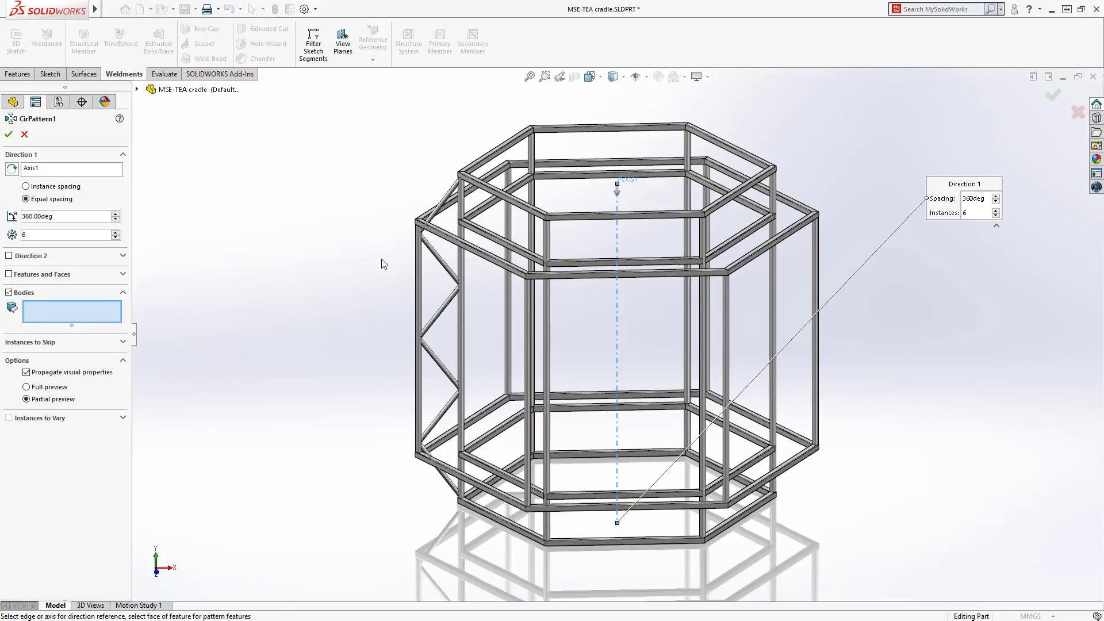
left_click(439, 204)
left_click(440, 256)
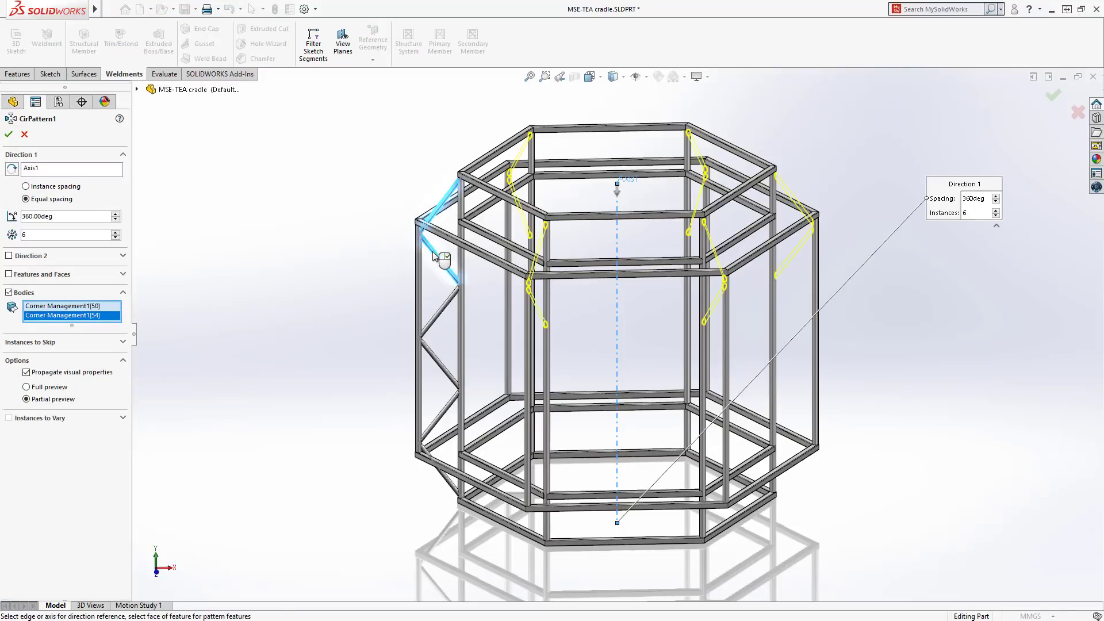
left_click(440, 319)
left_click(443, 366)
left_click(443, 415)
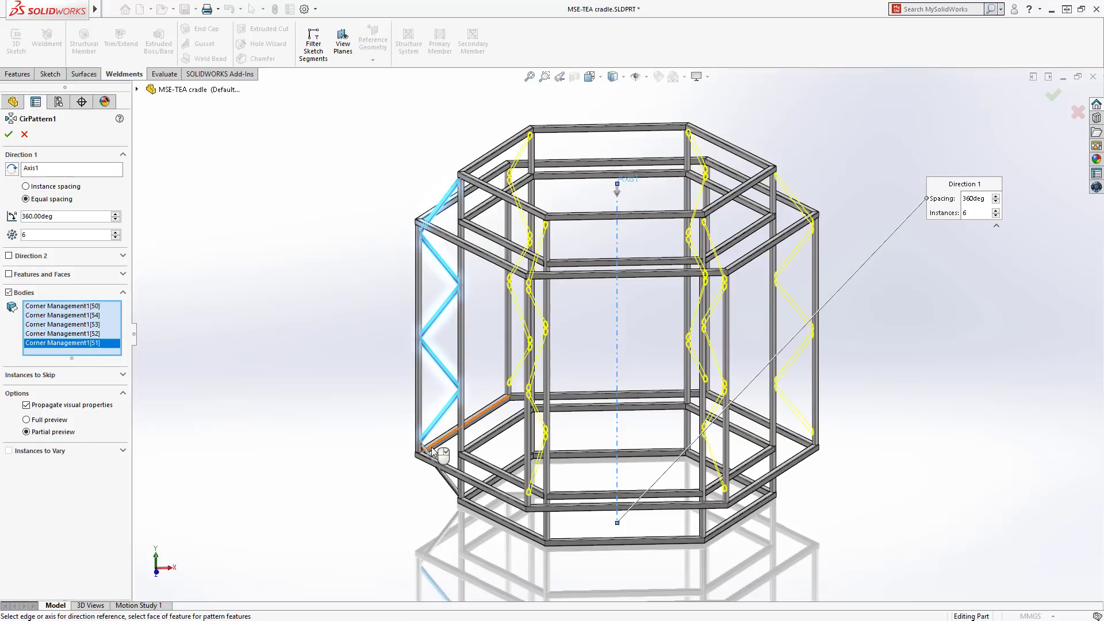
left_click(450, 484)
right_click(451, 485)
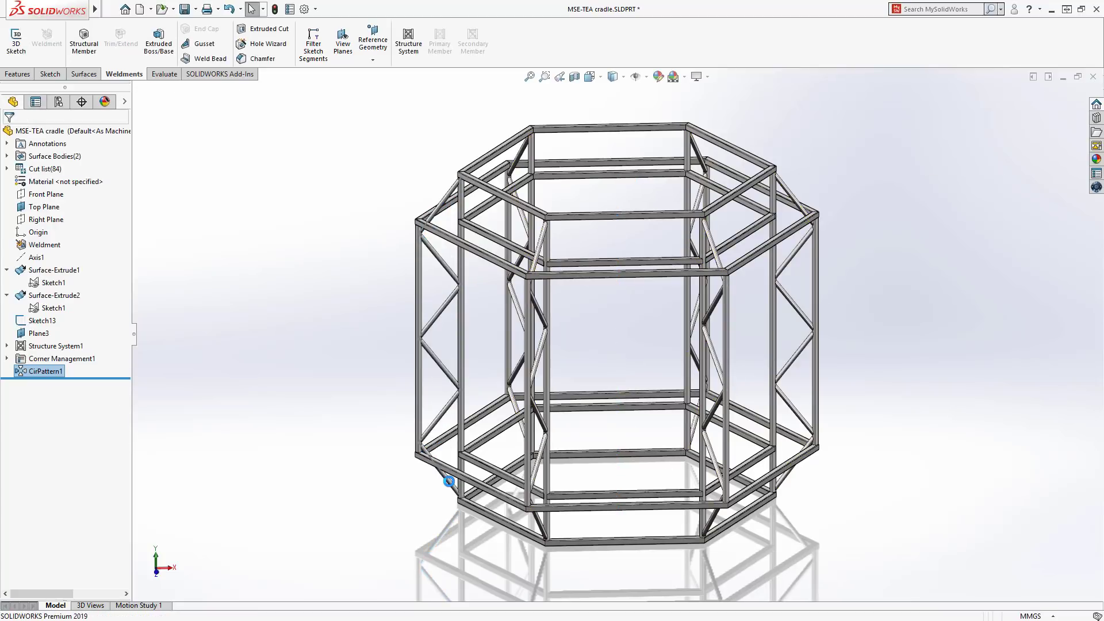
middle_click_drag(597, 413, 523, 418)
middle_click_drag(551, 418, 586, 409)
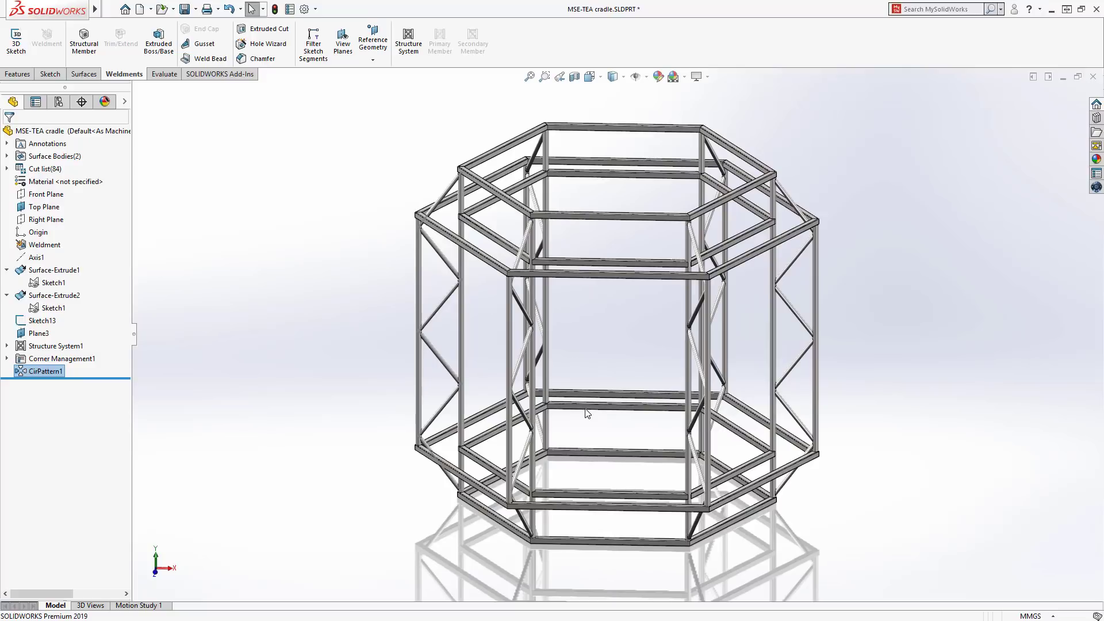